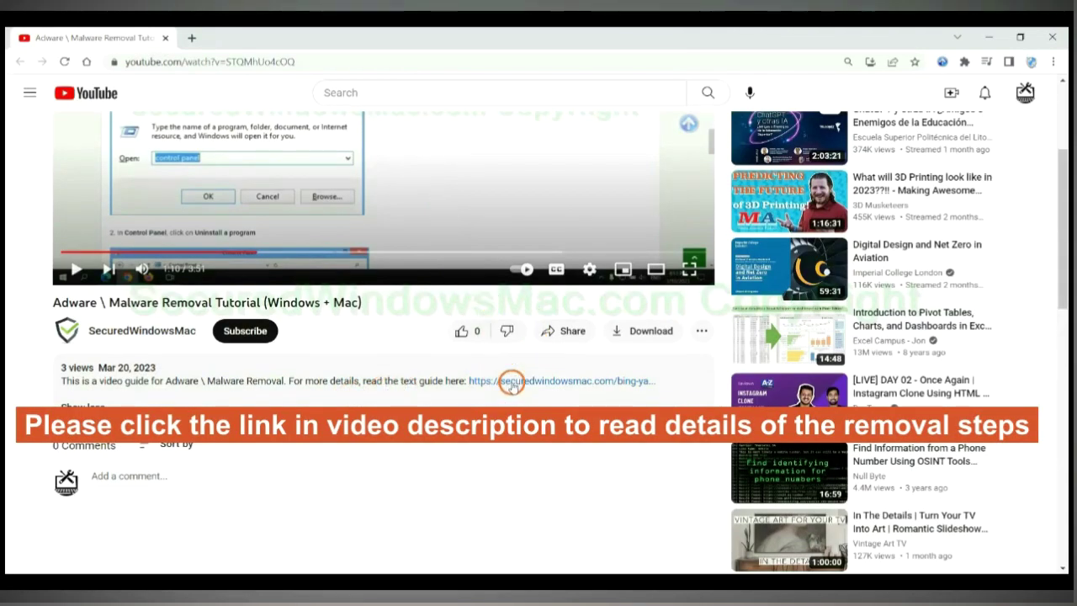
- Open the text guide linked in the video description and examine its Instant Automatic Removal section
click(512, 383)
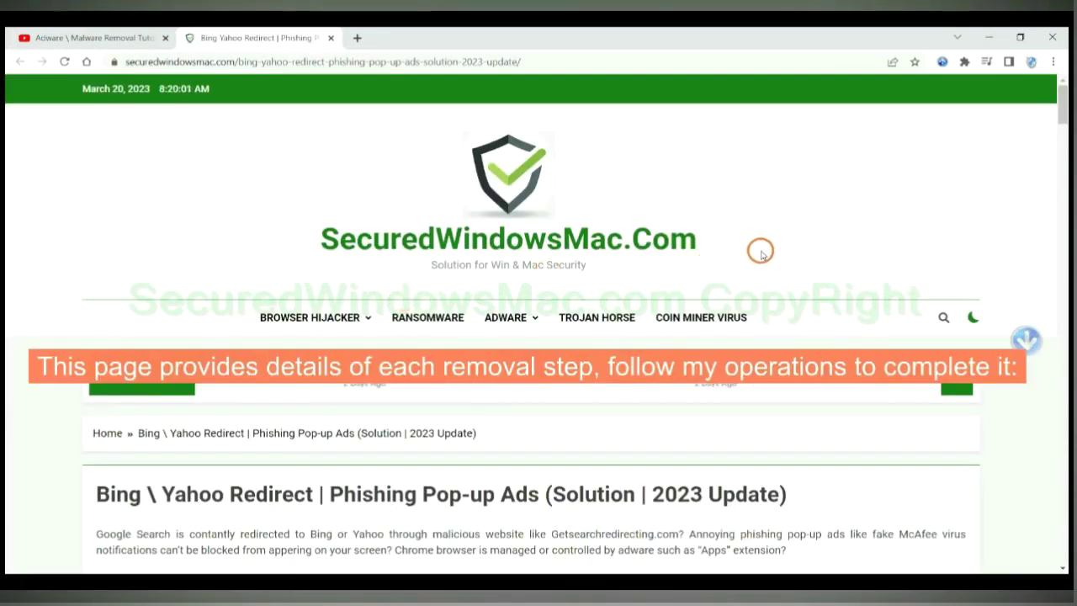
scroll(759, 252, down, 15)
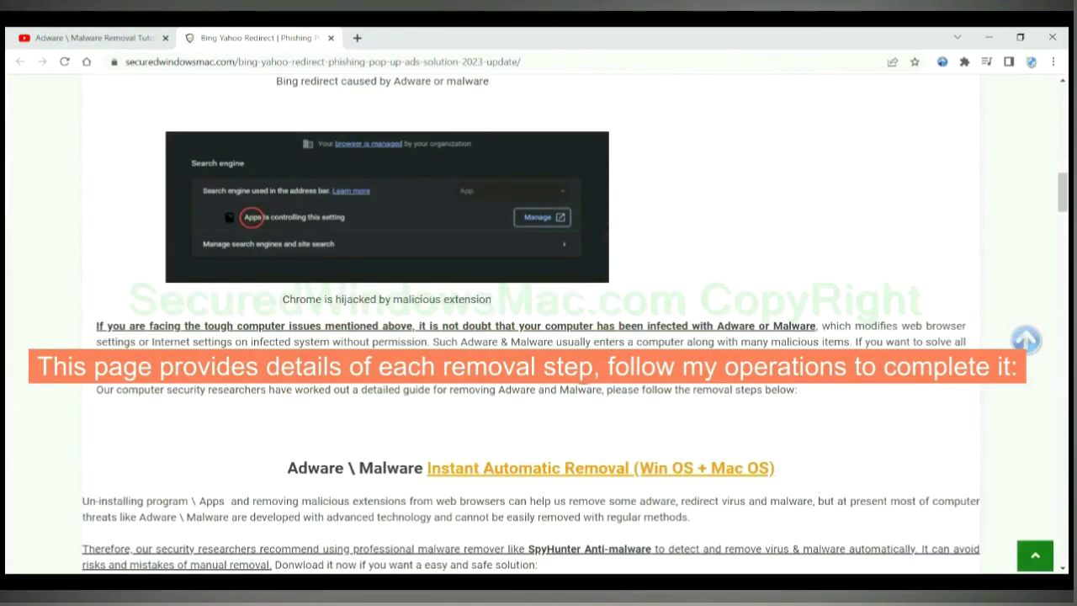
scroll(581, 372, down, 5)
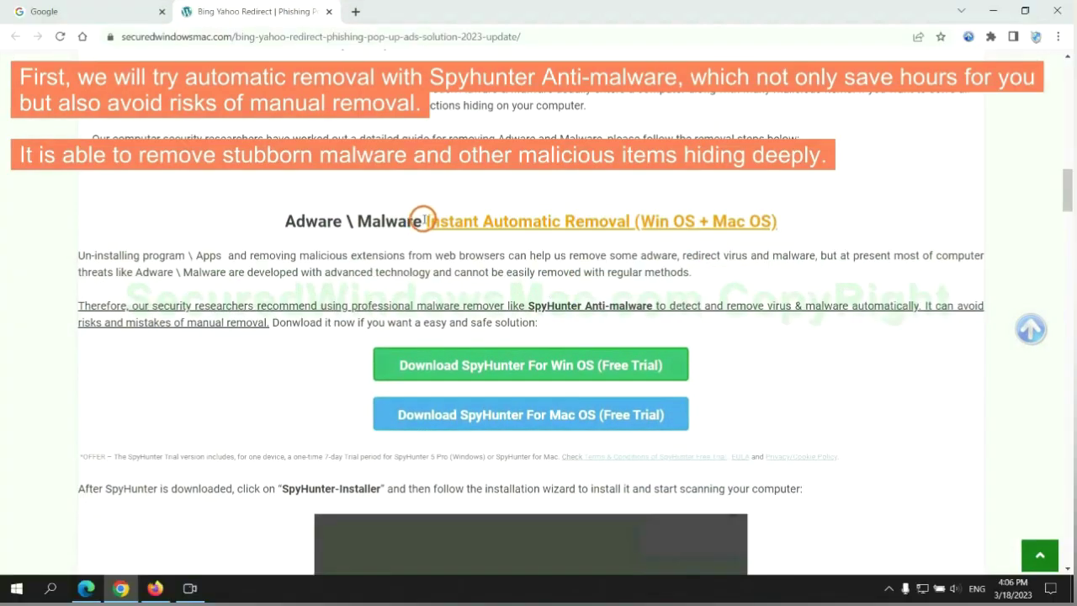
drag(423, 220, 629, 221)
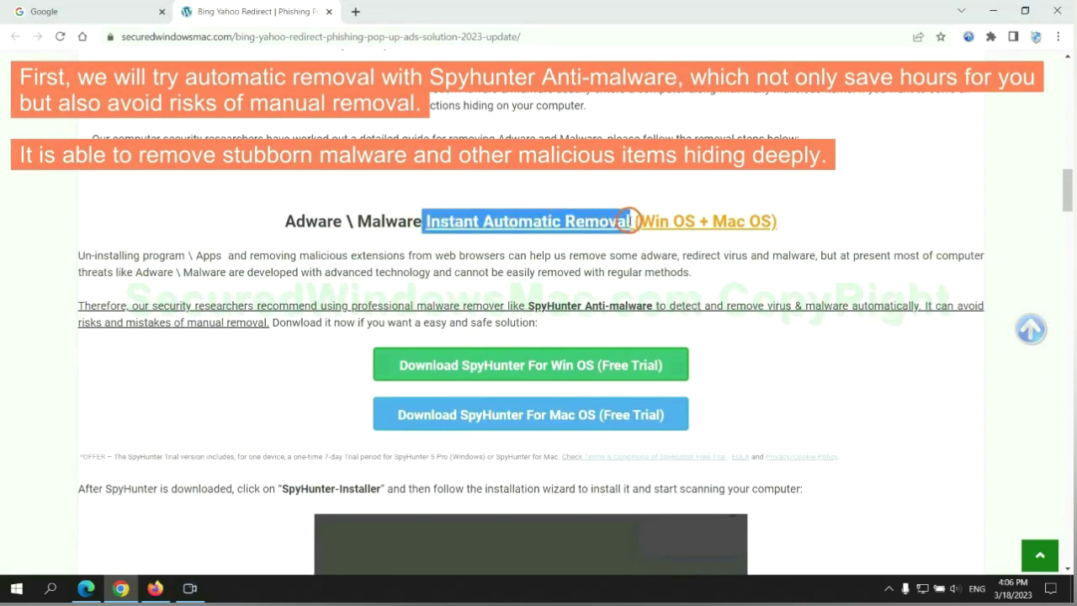
click(535, 187)
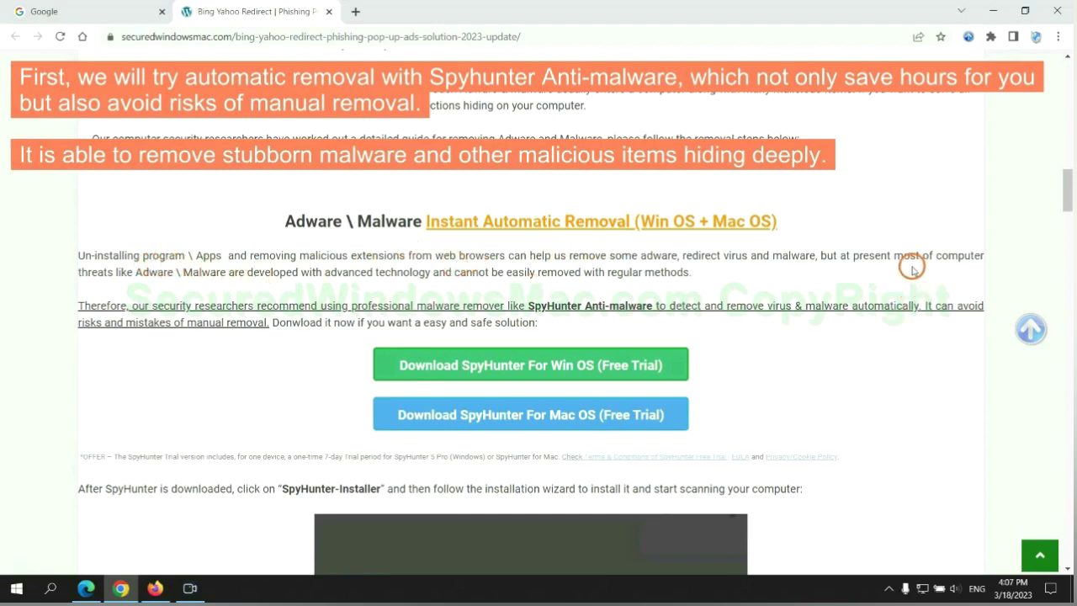
- Download the SpyHunter free trial for Win OS, keep the downloaded file, and run the installer
scroll(531, 302, down, 1)
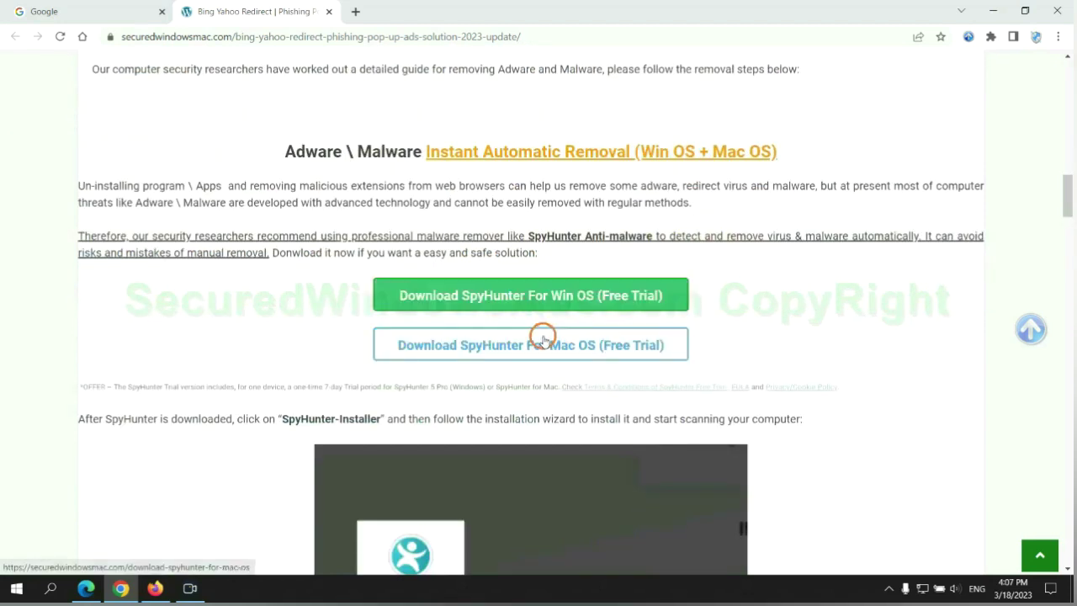
scroll(544, 336, down, 1)
scroll(531, 315, down, 1)
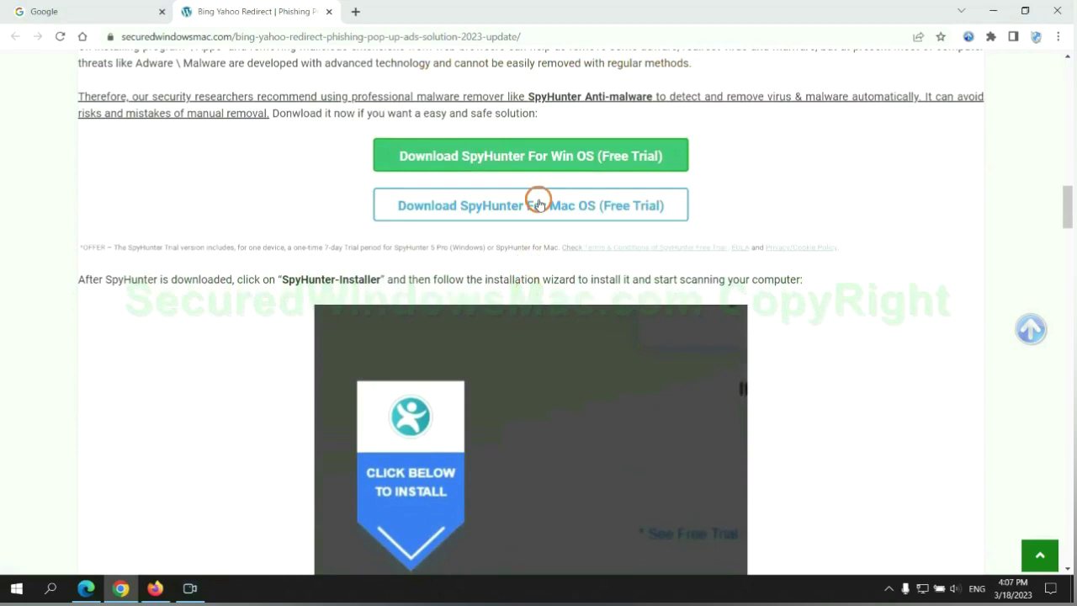
click(543, 159)
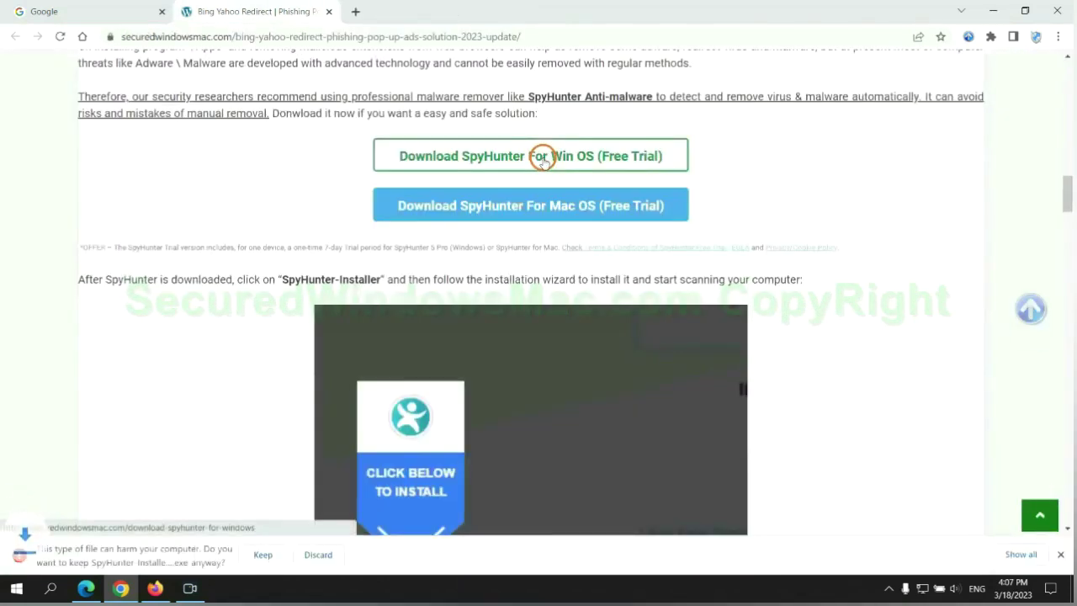
click(263, 553)
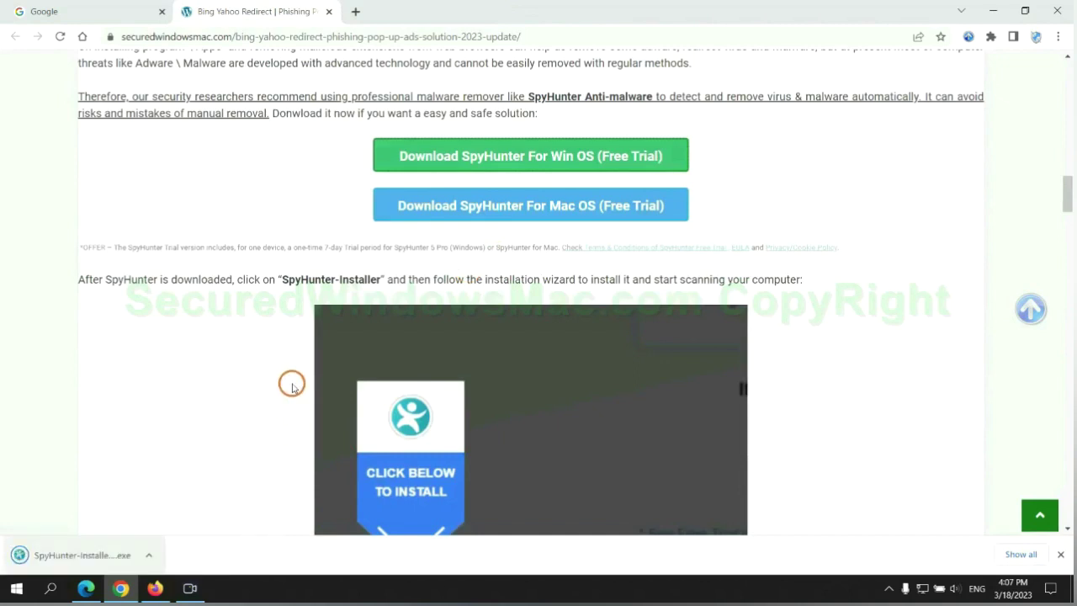
click(102, 555)
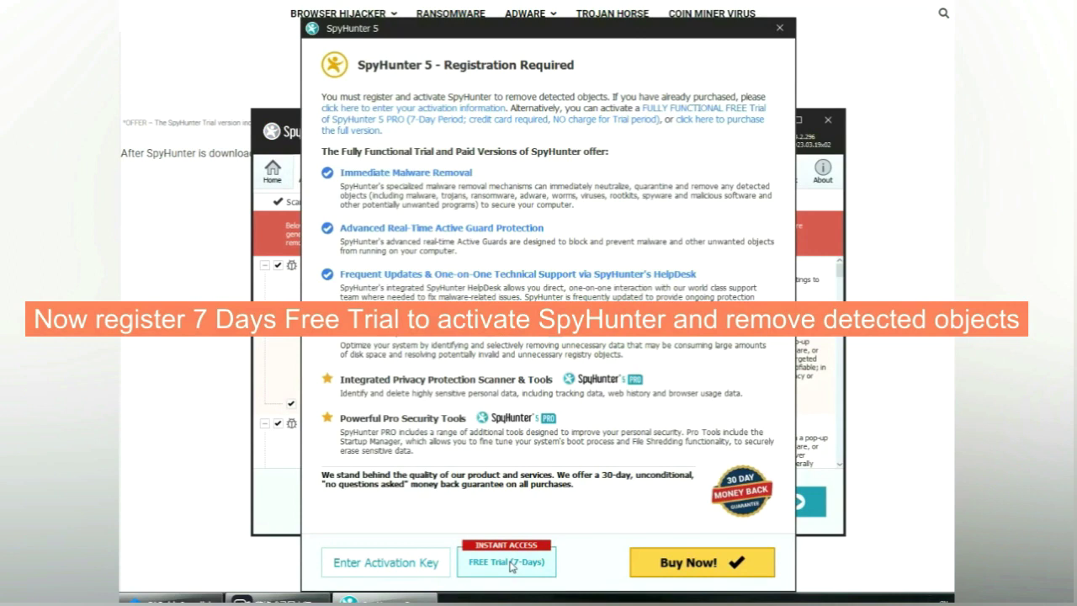
- Choose the 7-day free trial in SpyHunter's registration window
click(508, 562)
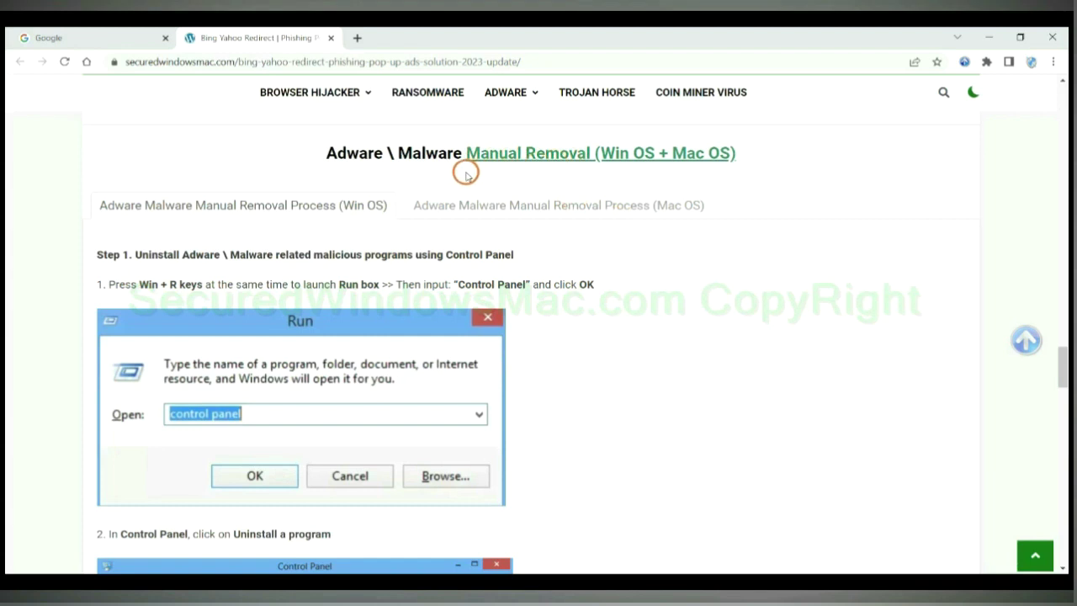
- Examine the guide's manual removal processes for Win OS and Mac OS, including Step 1 on uninstalling malicious programs
drag(599, 155, 658, 155)
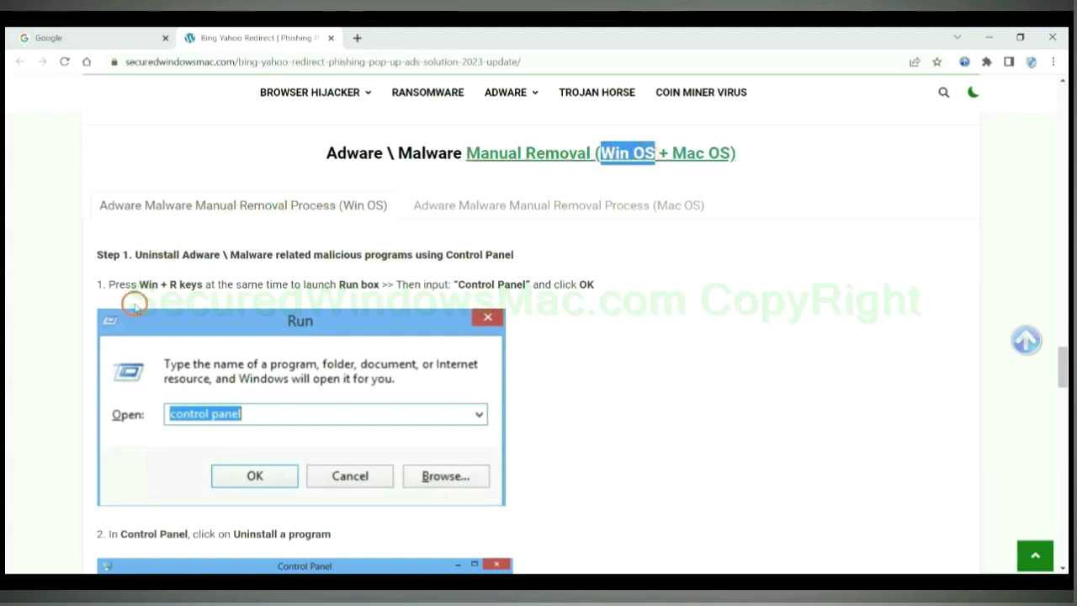
drag(672, 154, 728, 153)
click(551, 204)
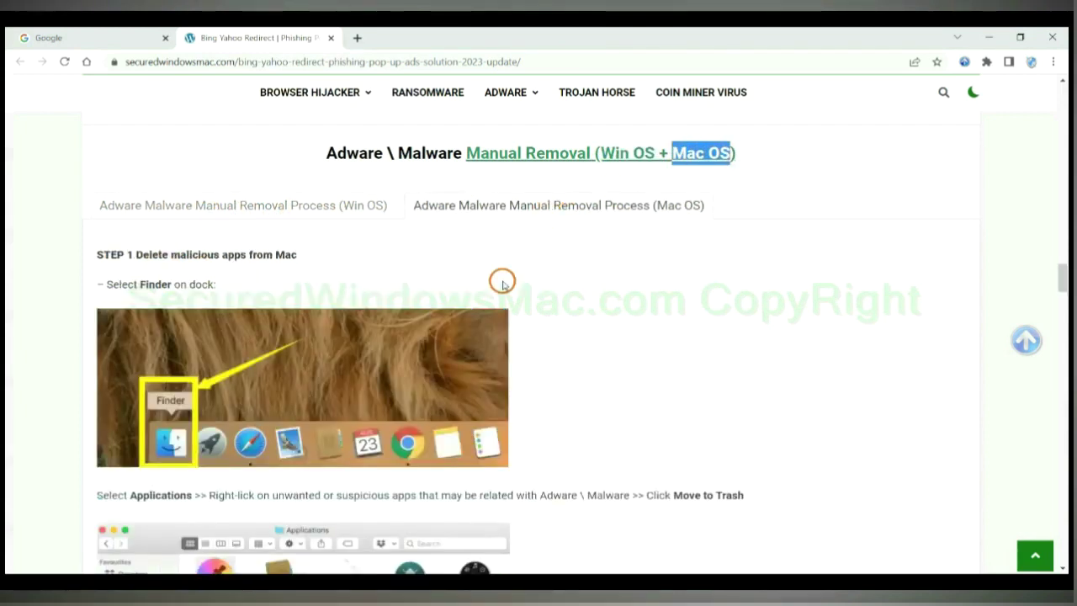
scroll(503, 284, up, 1)
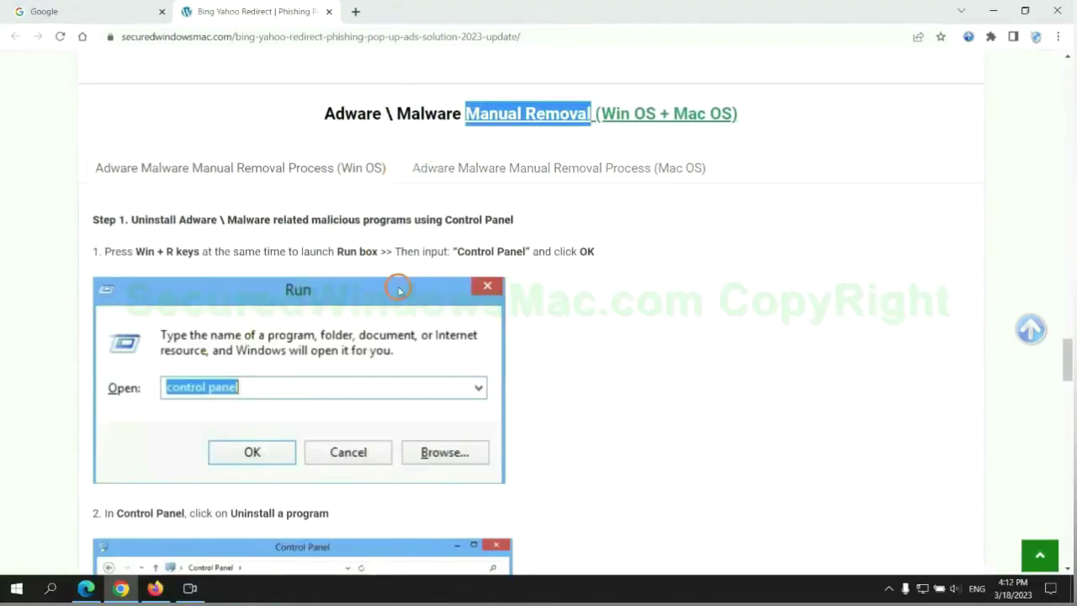
scroll(400, 292, up, 1)
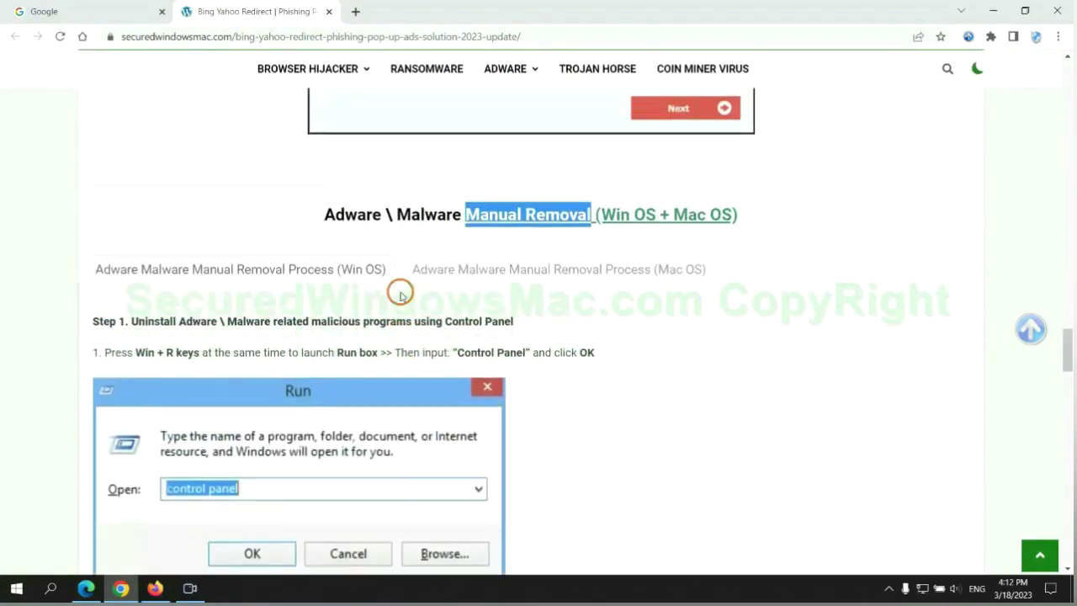
scroll(328, 273, down, 2)
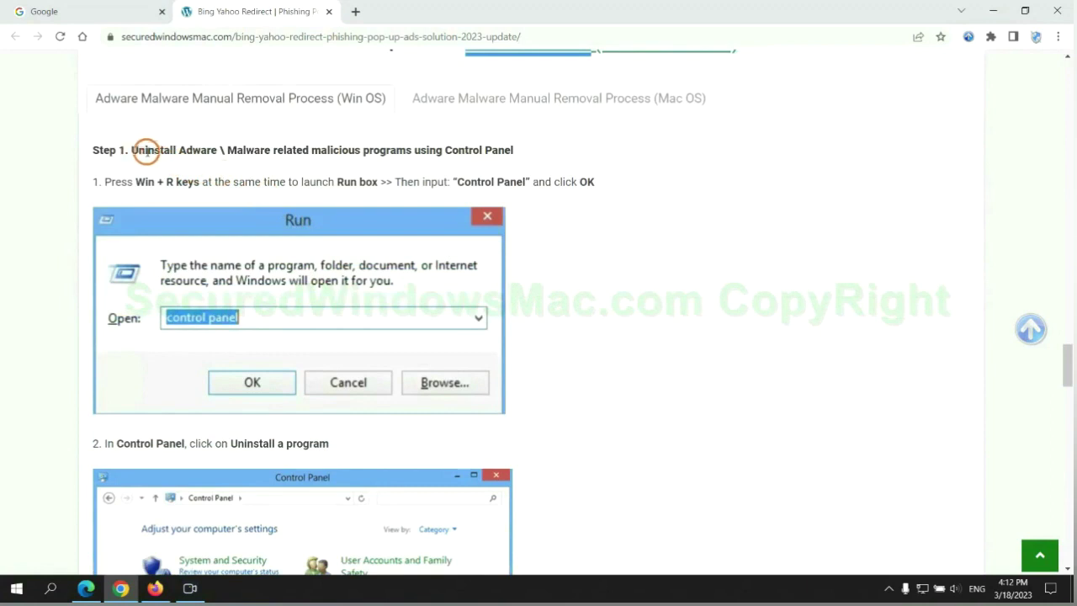
drag(146, 151, 401, 155)
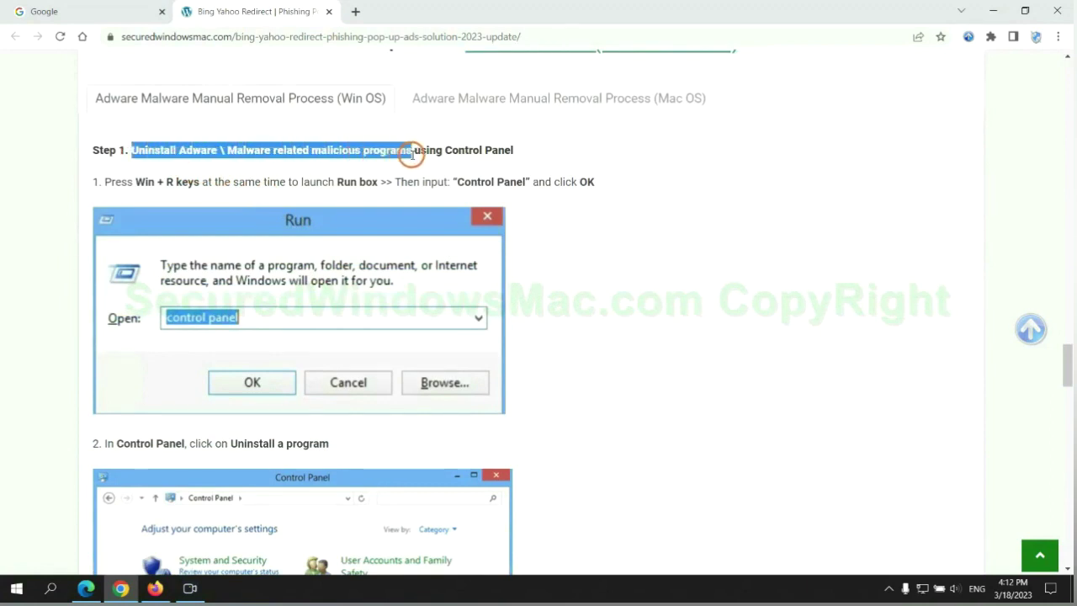
click(703, 217)
scroll(670, 218, down, 2)
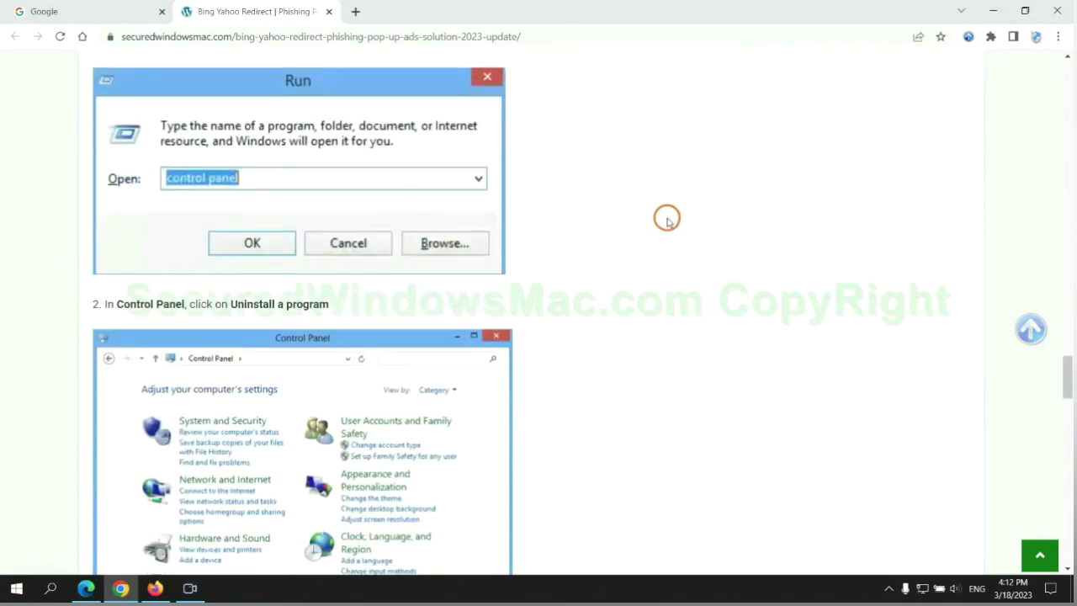
- Launch the Control Panel from the Run dialog with the command "control panel"
key(super+r)
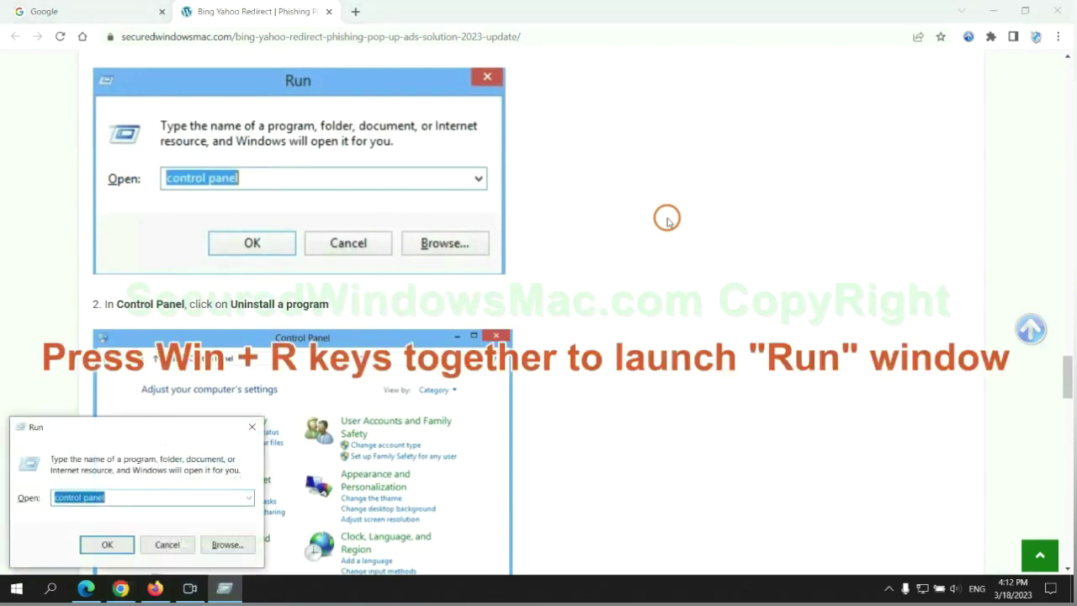
text(control)
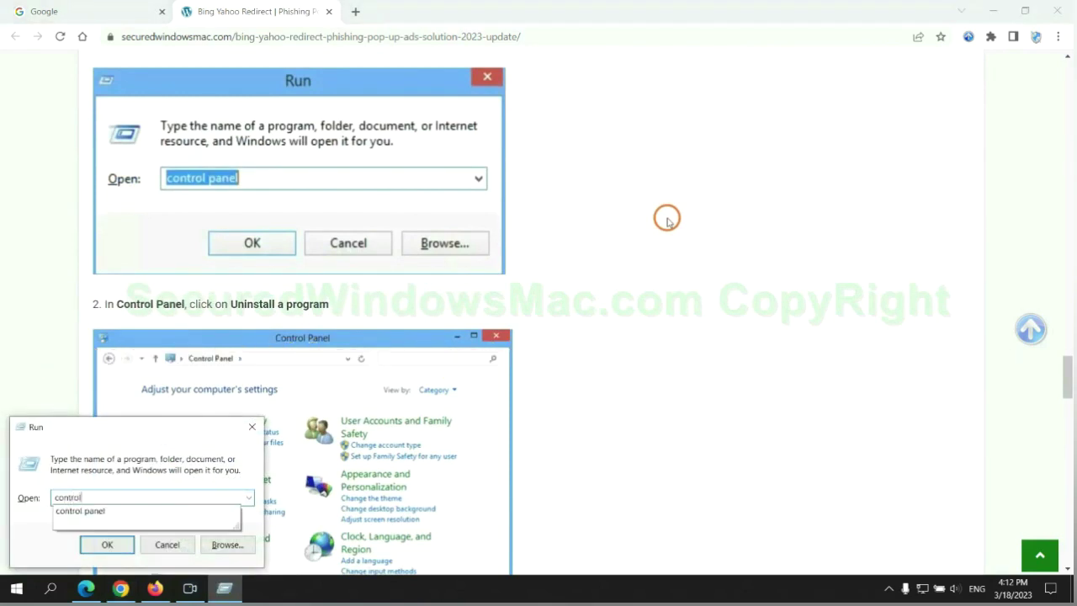
text( pane)
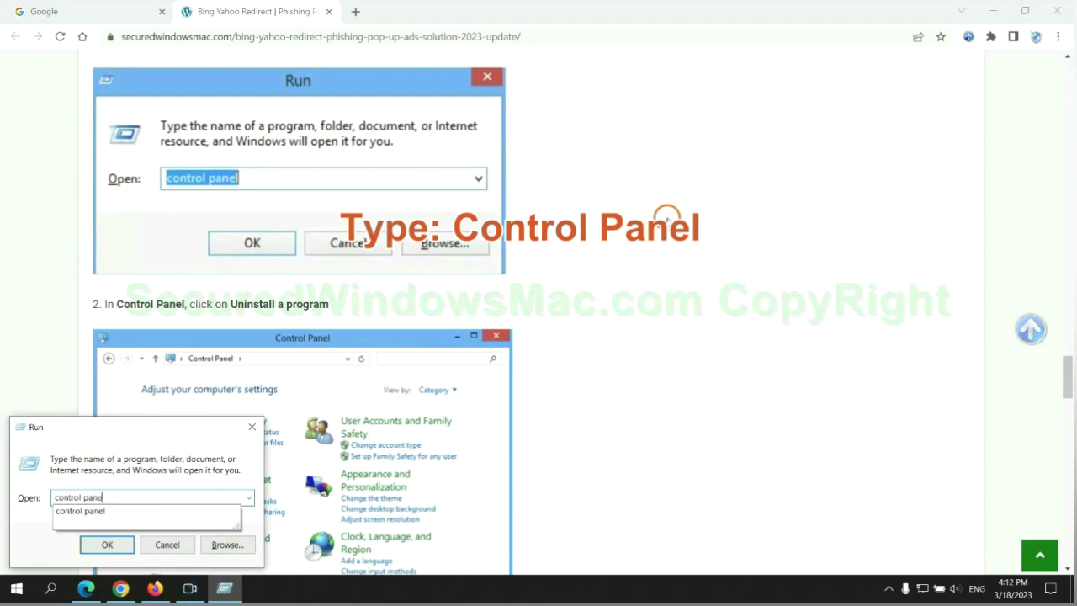
text(l)
key(Return)
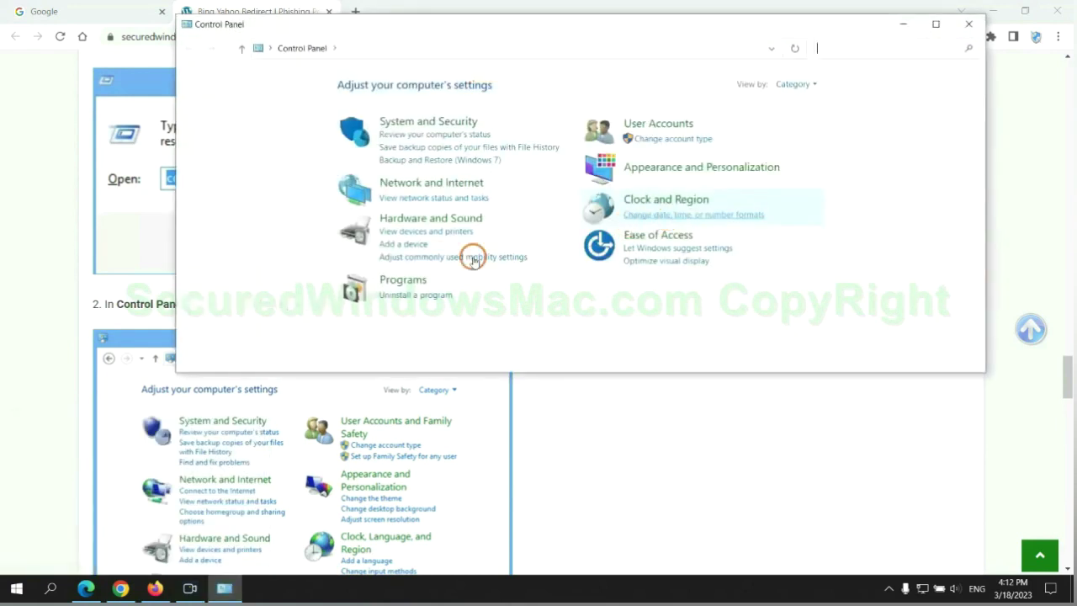
- Open the list of installed programs, bring up the Uninstall/Change option for Lantern, and close the window
click(426, 295)
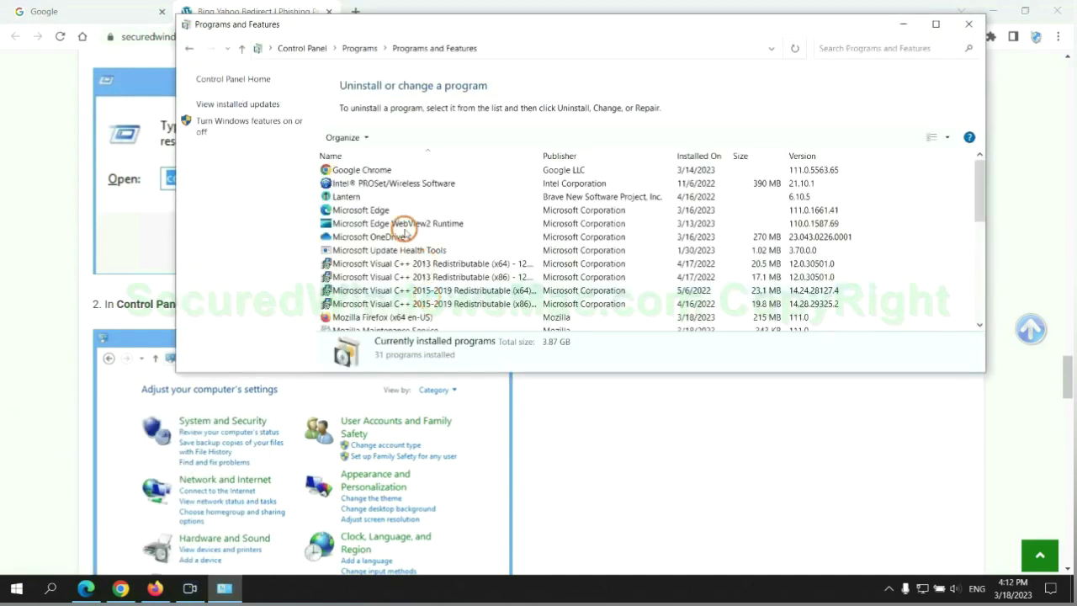
right_click(354, 197)
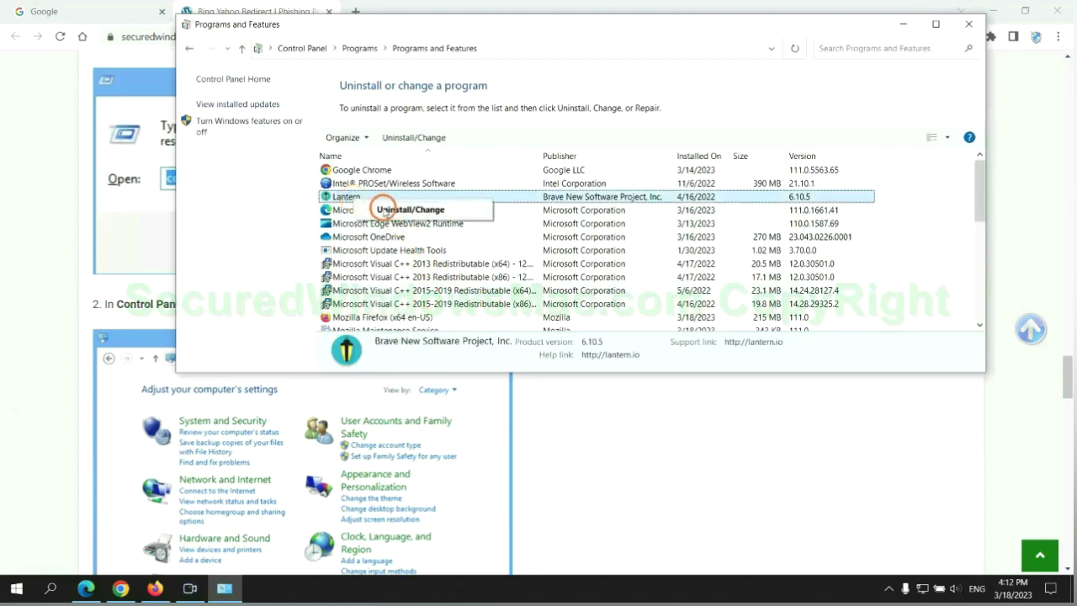
click(967, 24)
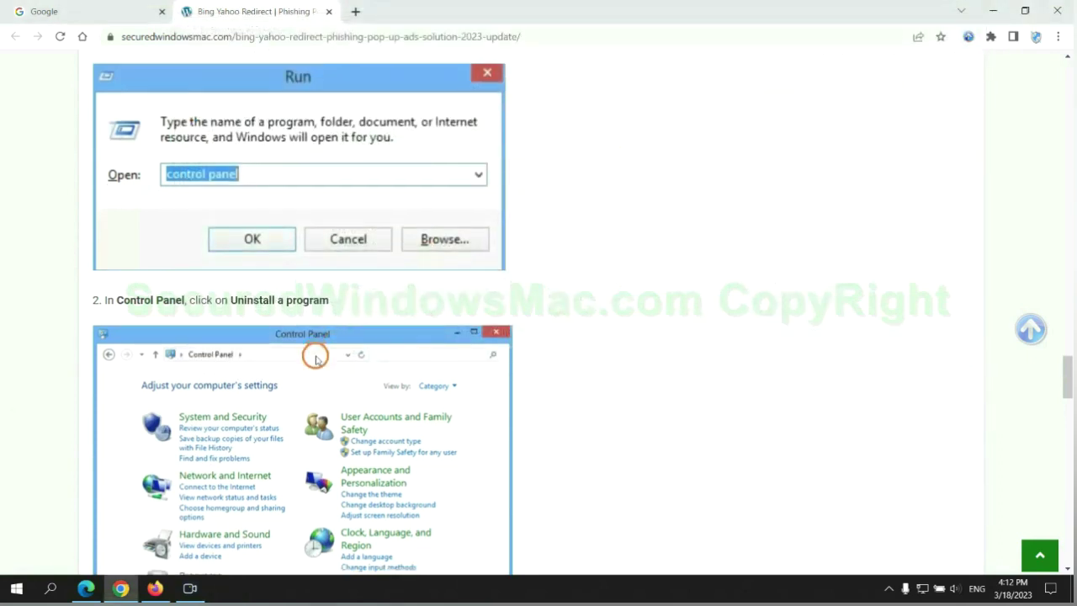
- Examine the guide's Step 2 on removing malicious extensions from Microsoft Edge, Chrome, Firefox and IE
scroll(315, 359, down, 5)
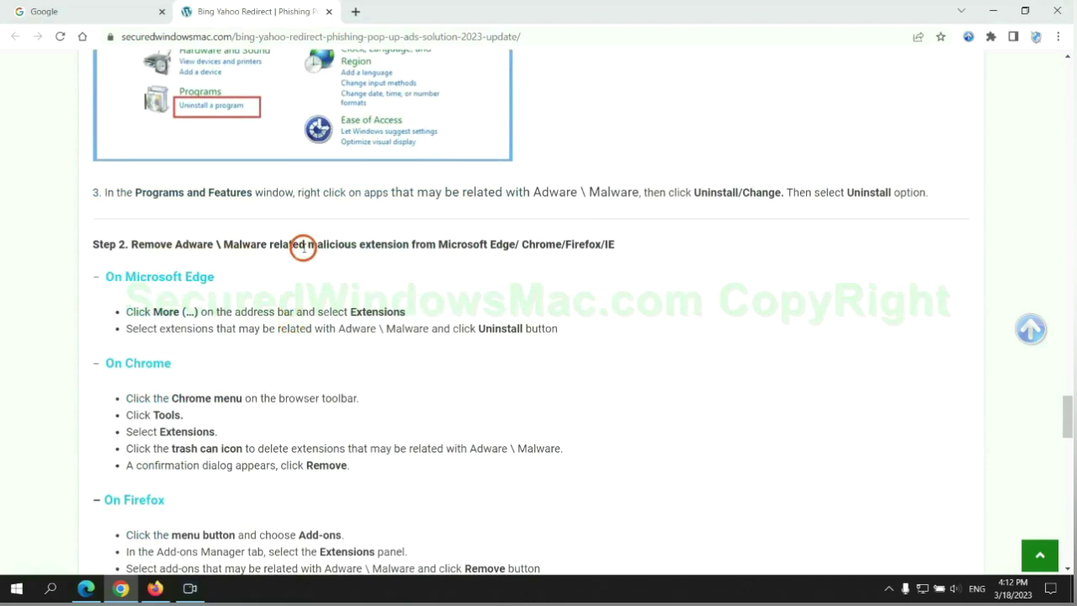
drag(304, 247, 413, 243)
click(428, 265)
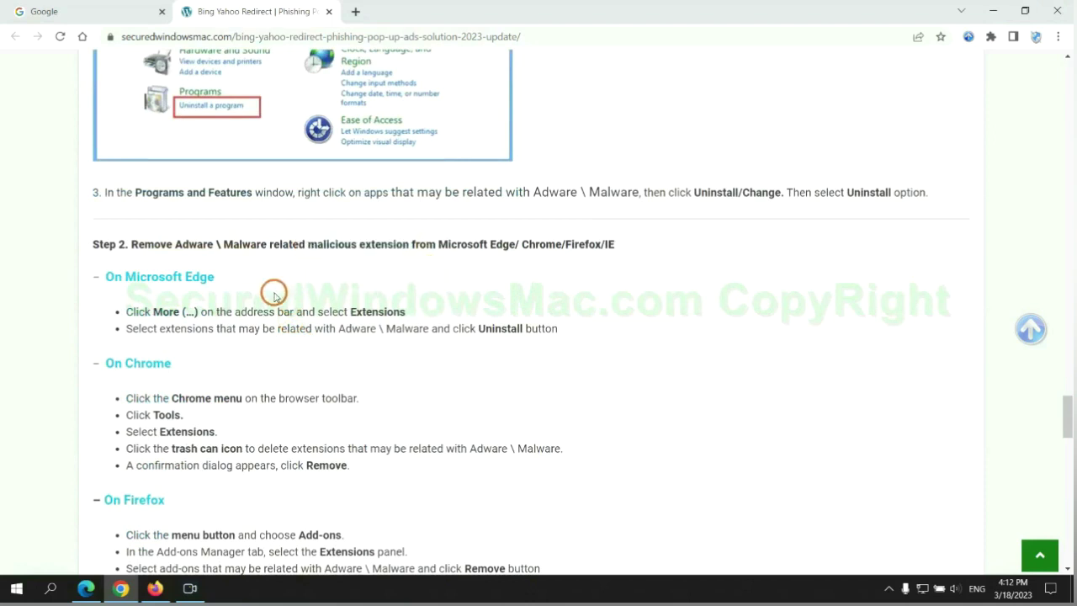
- Switch to Microsoft Edge, remove the McAfee WebAdvisor extension, and close the extensions page
click(85, 586)
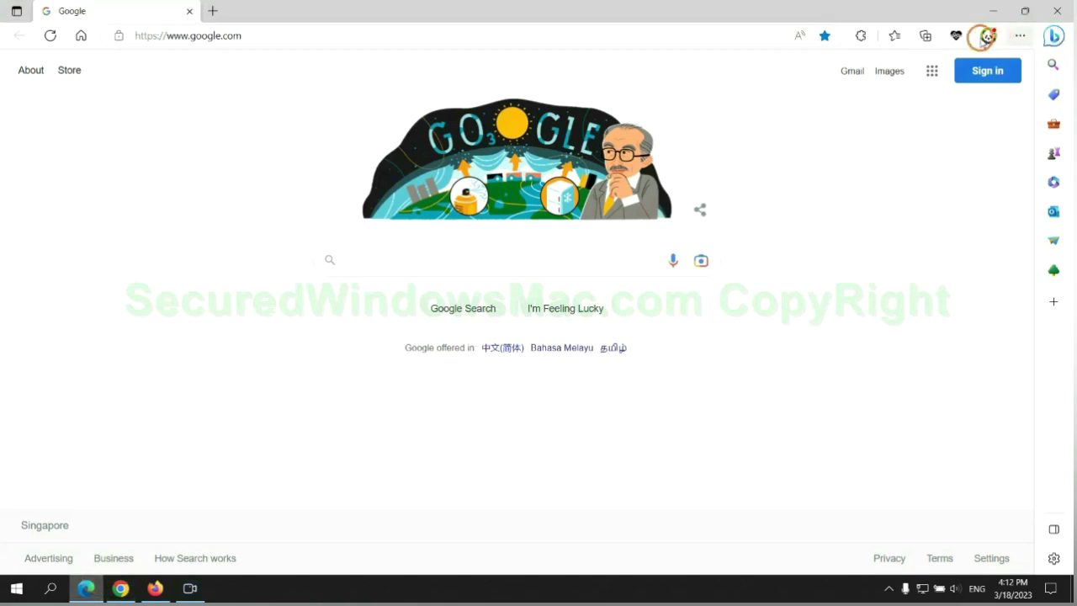
click(890, 38)
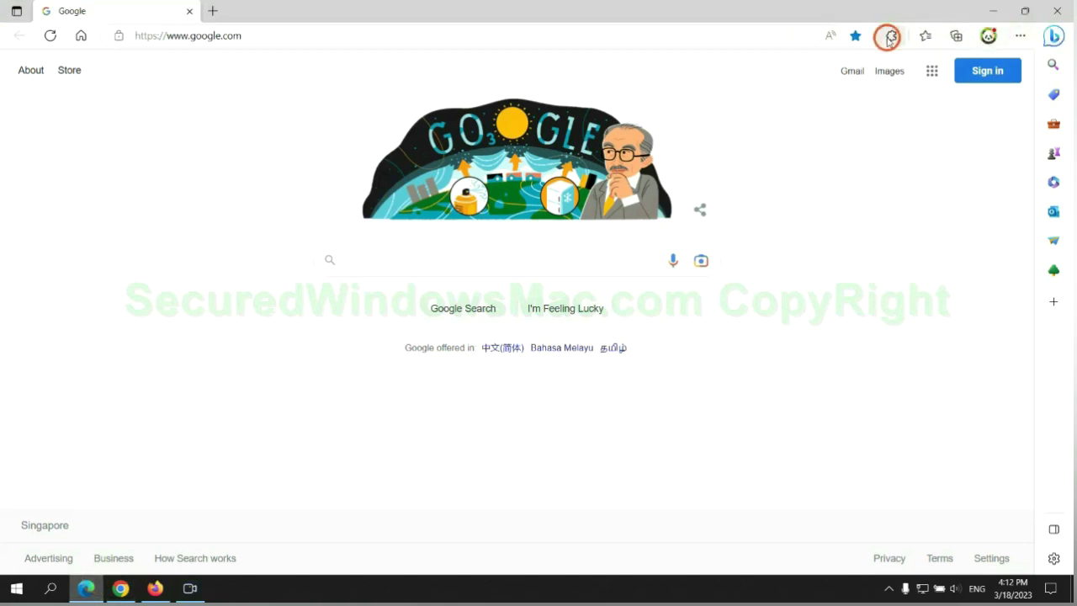
click(745, 113)
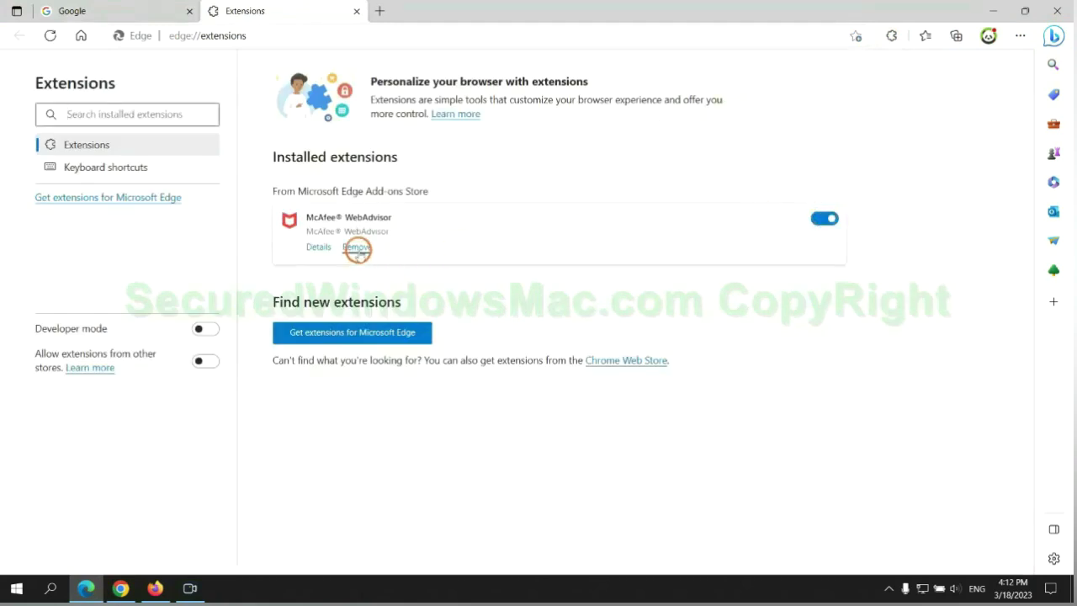
click(357, 248)
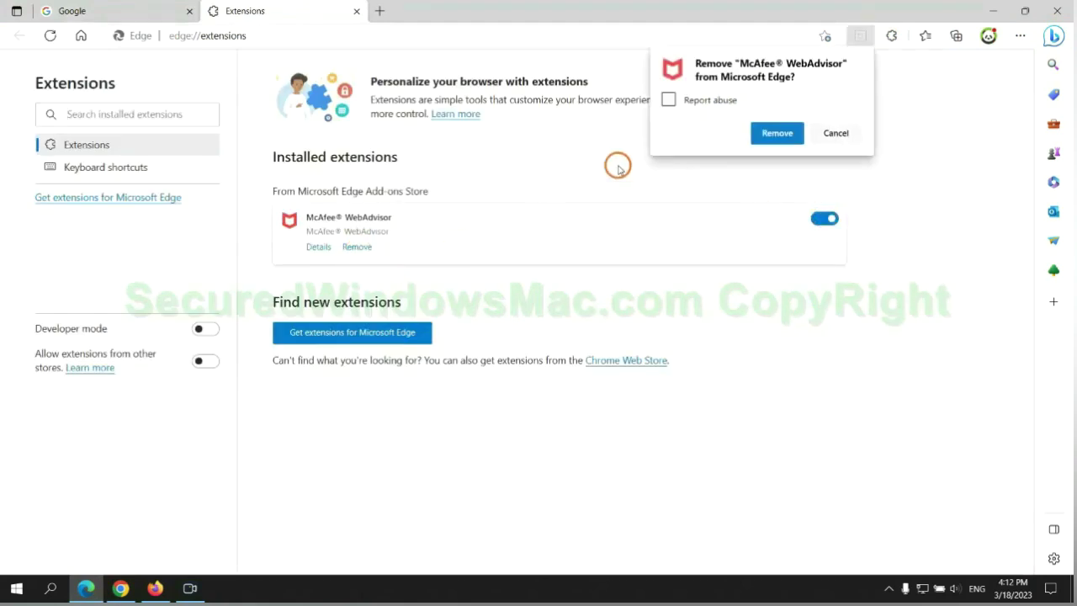
click(771, 133)
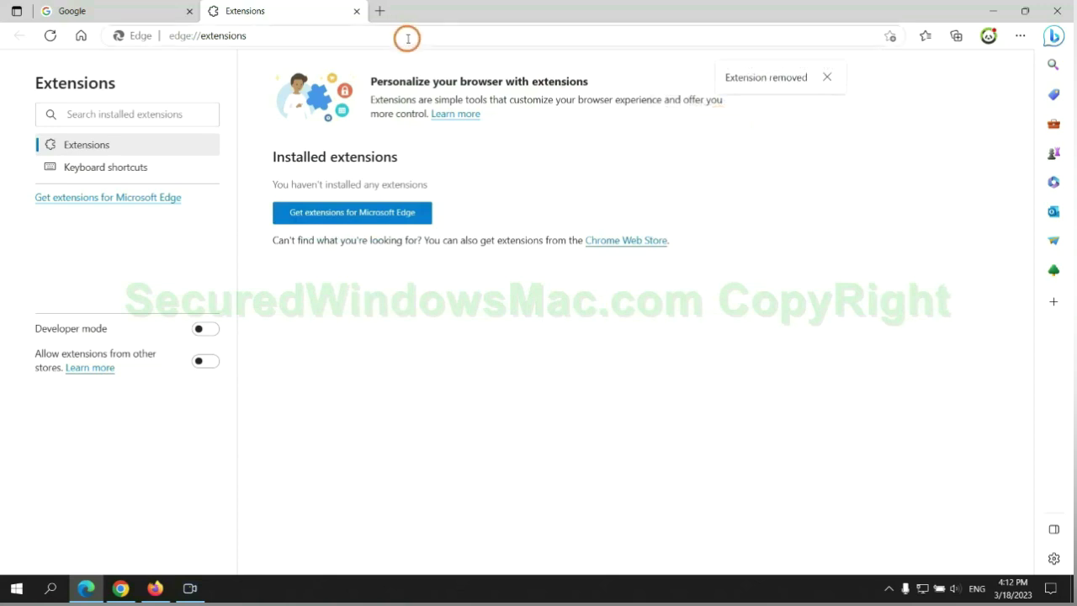
click(357, 11)
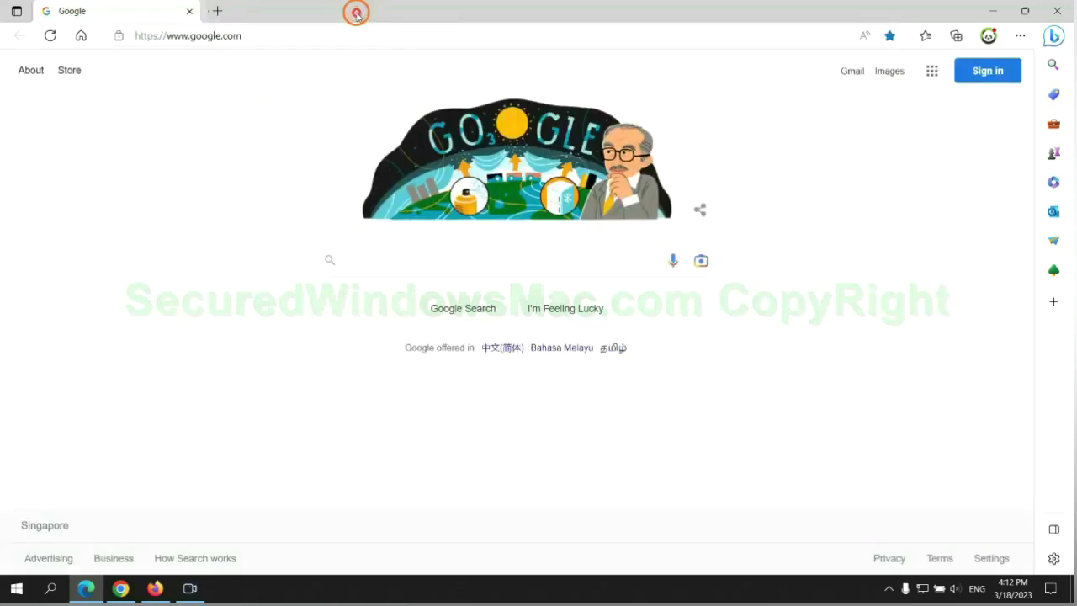
- Switch to Chrome, remove the Ecosia extension from the extensions page, and close the Ecosia feedback page that follows
click(128, 590)
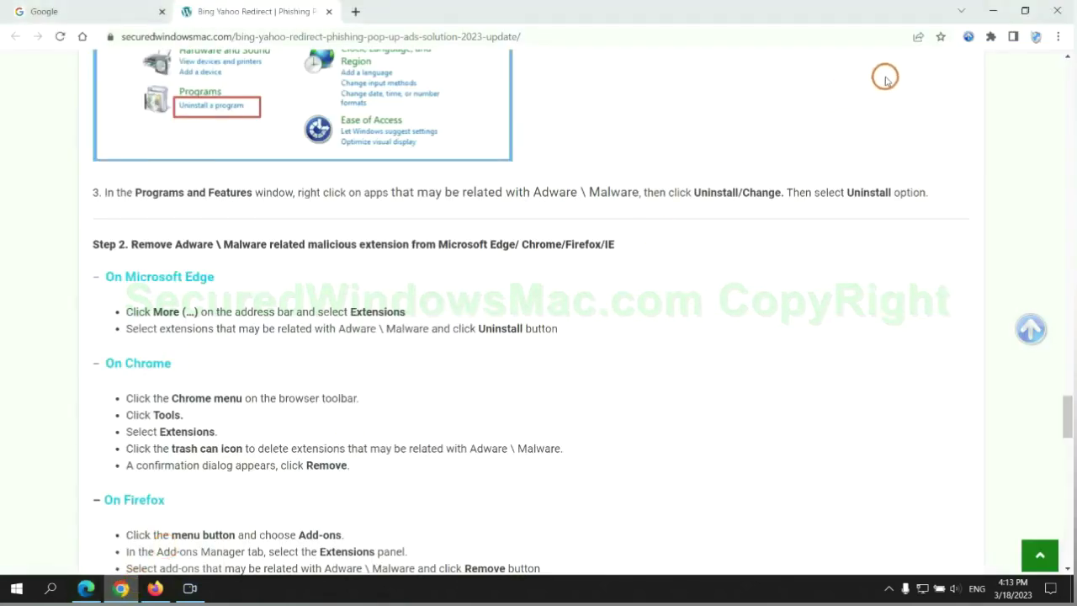
click(990, 37)
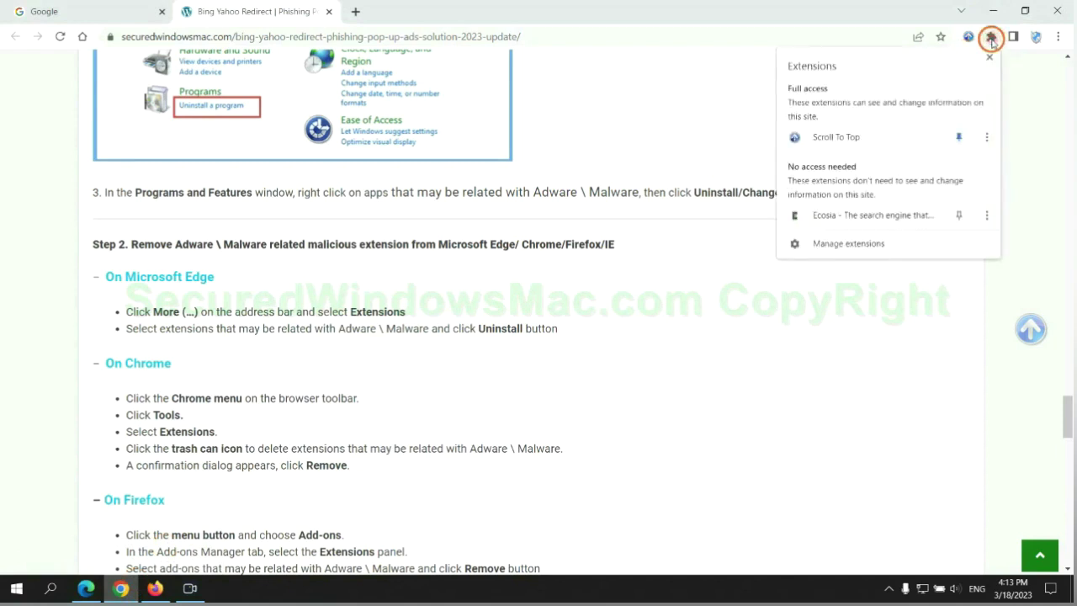
click(870, 245)
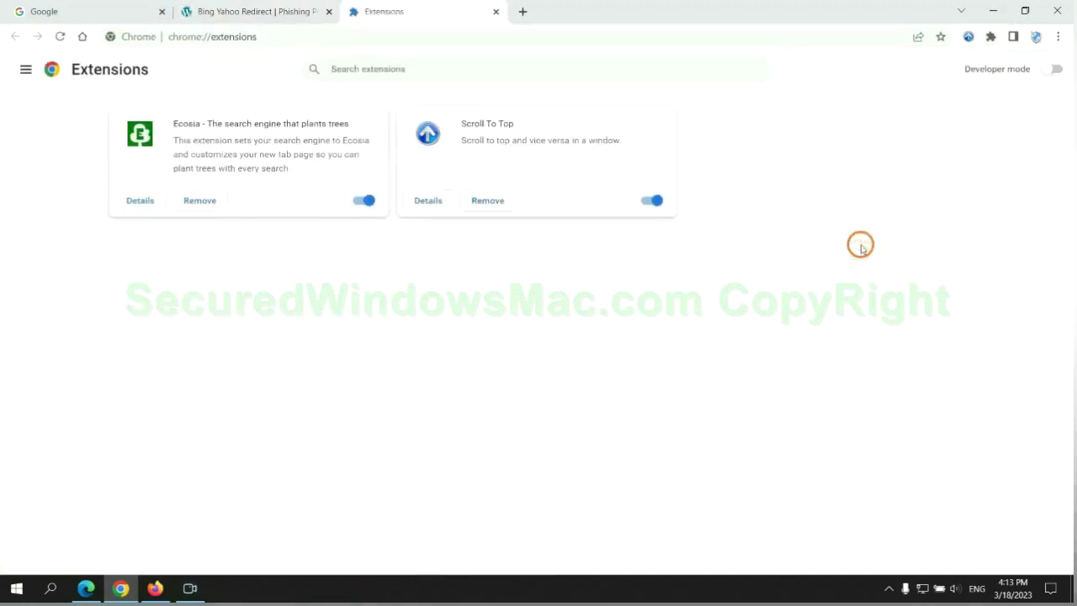
click(200, 200)
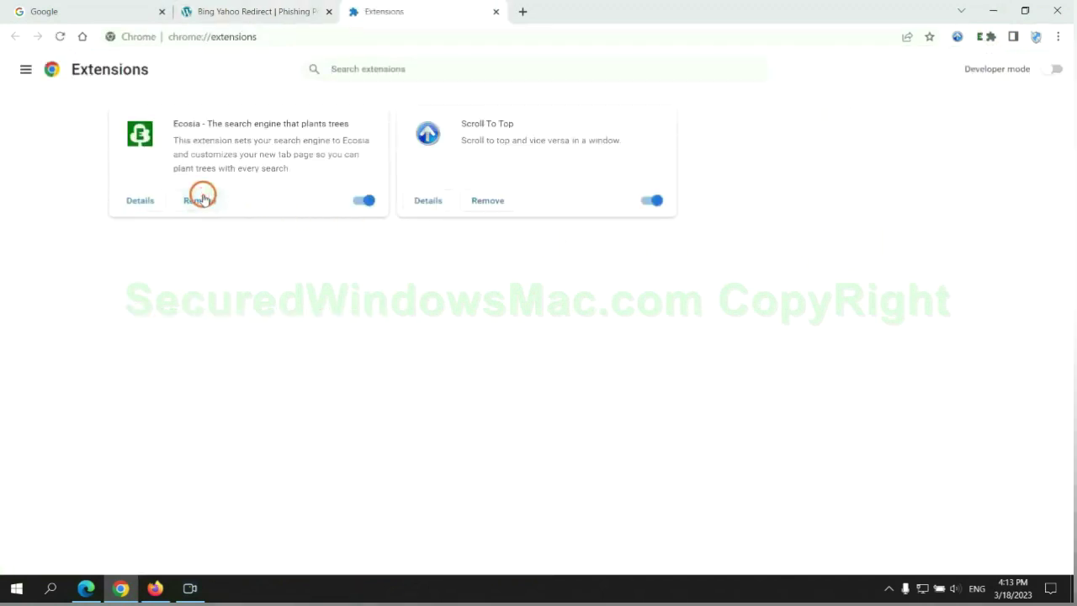
click(882, 149)
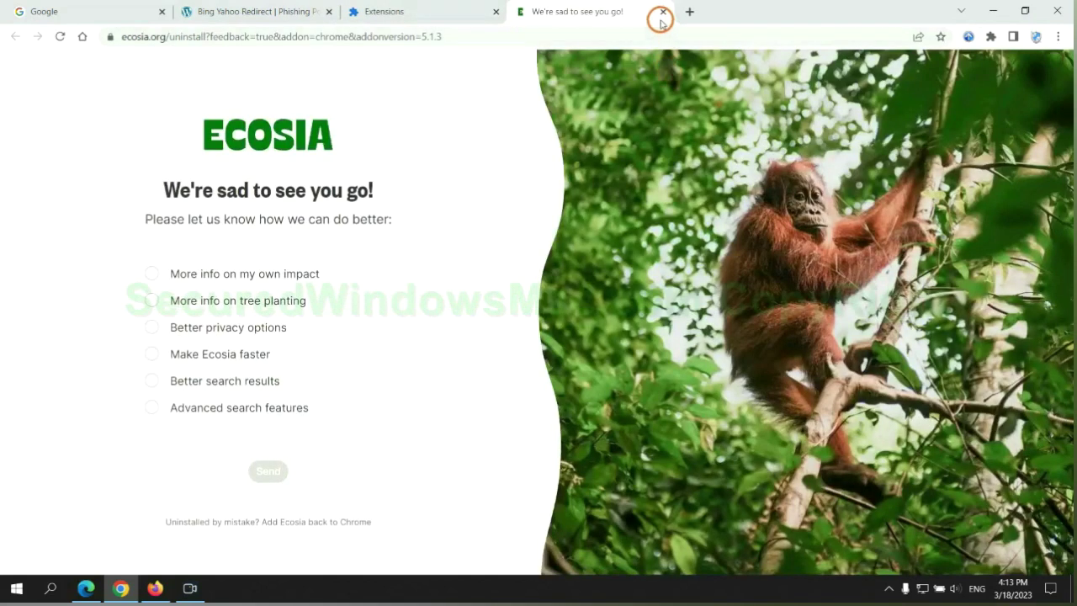
click(662, 11)
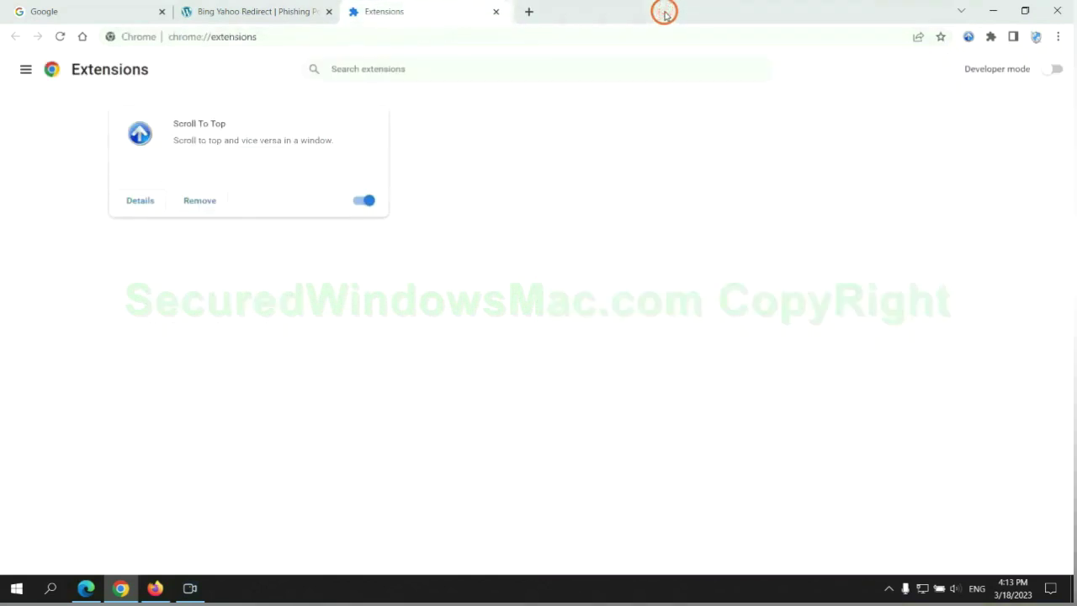
- Switch to Firefox and remove the Enhancer for YouTube extension in the Add-ons Manager
click(155, 587)
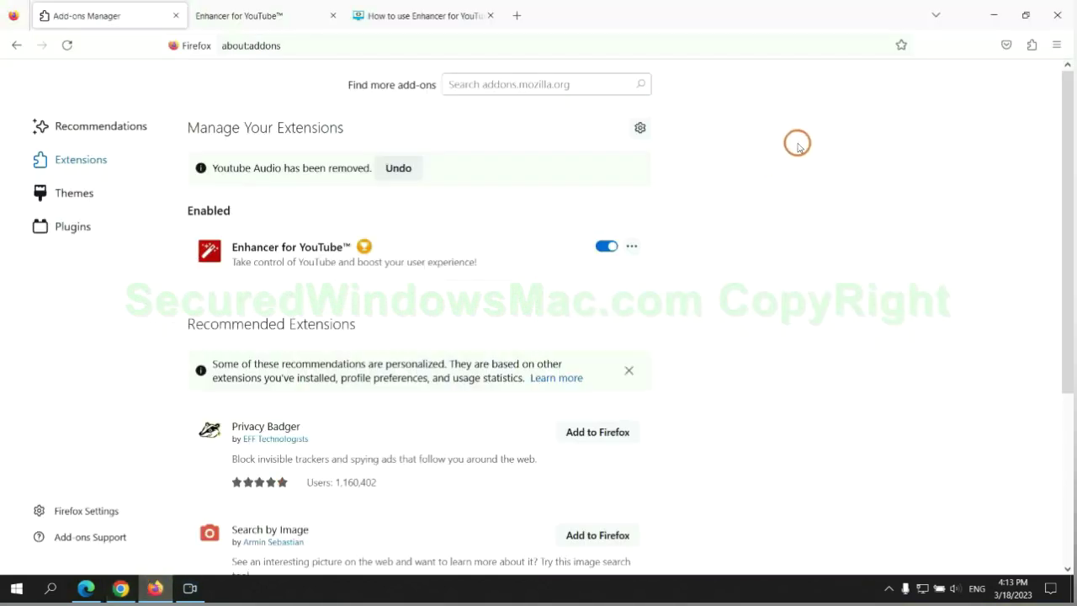
click(1031, 47)
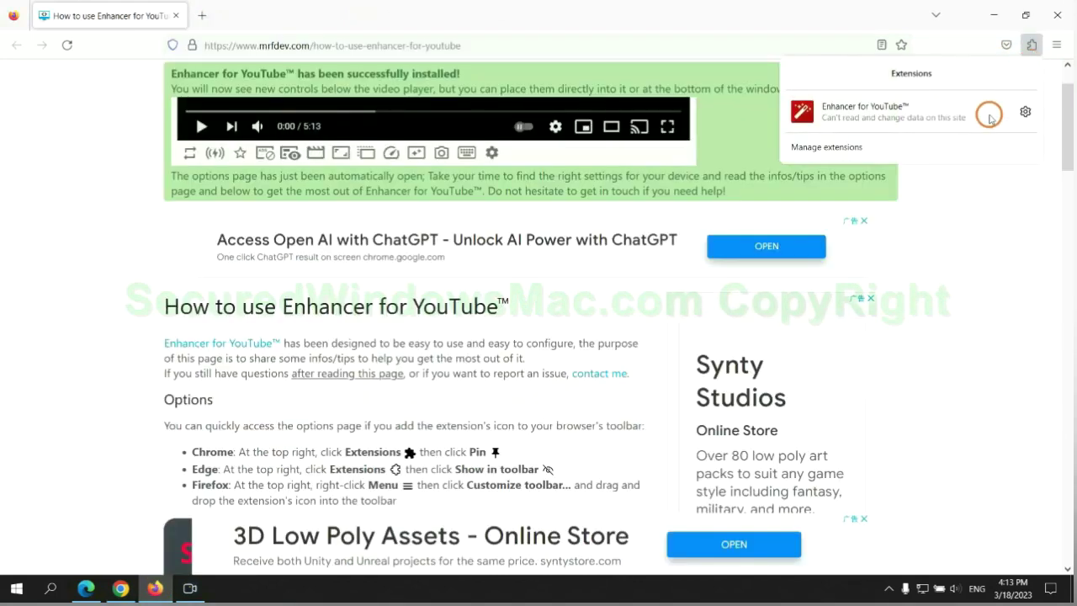
click(925, 145)
click(631, 205)
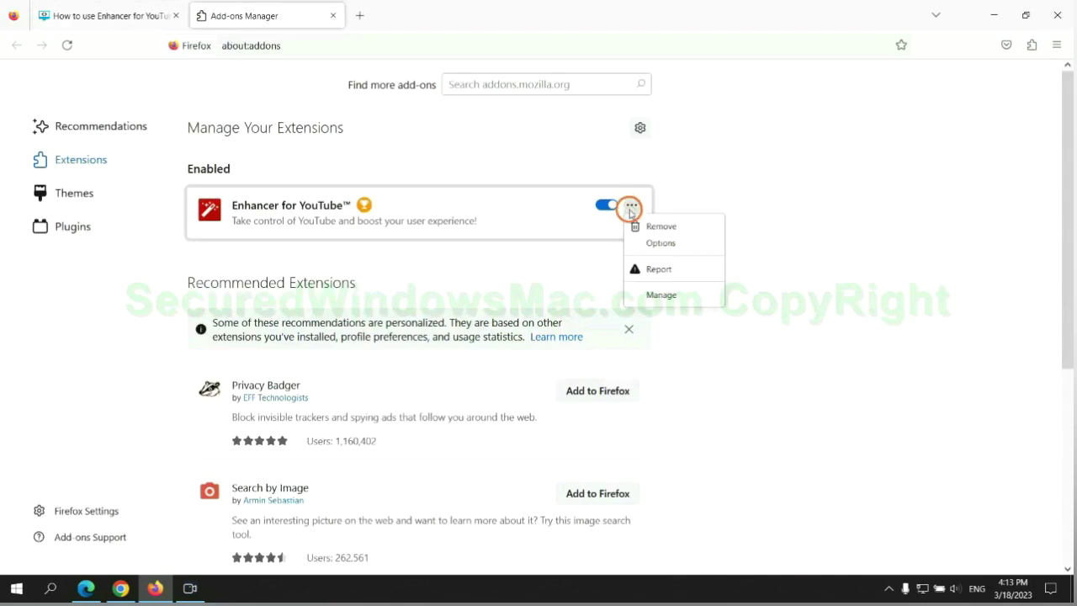
click(661, 226)
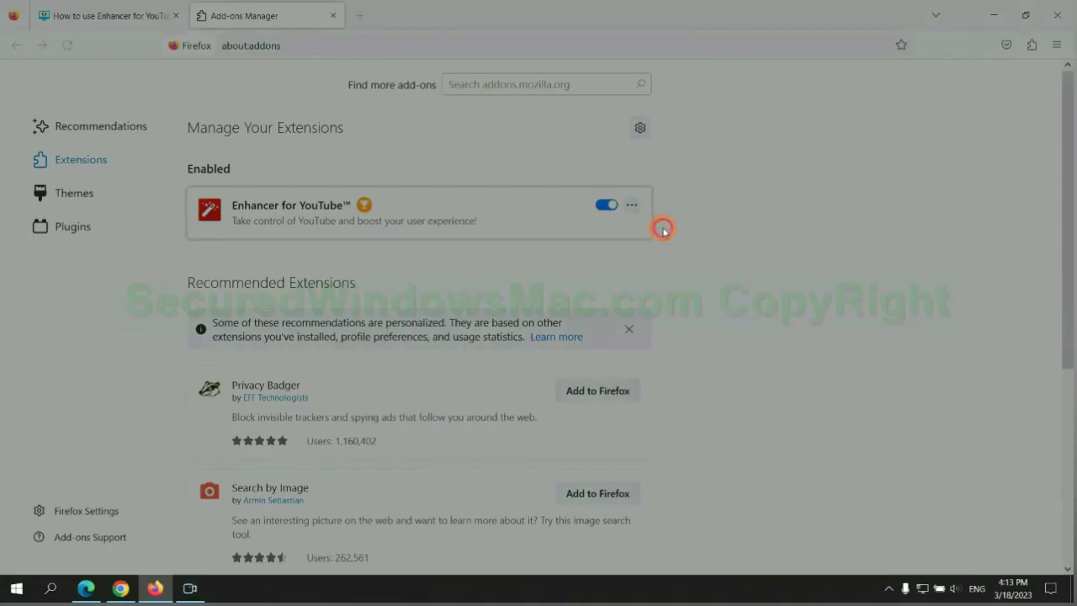
click(596, 134)
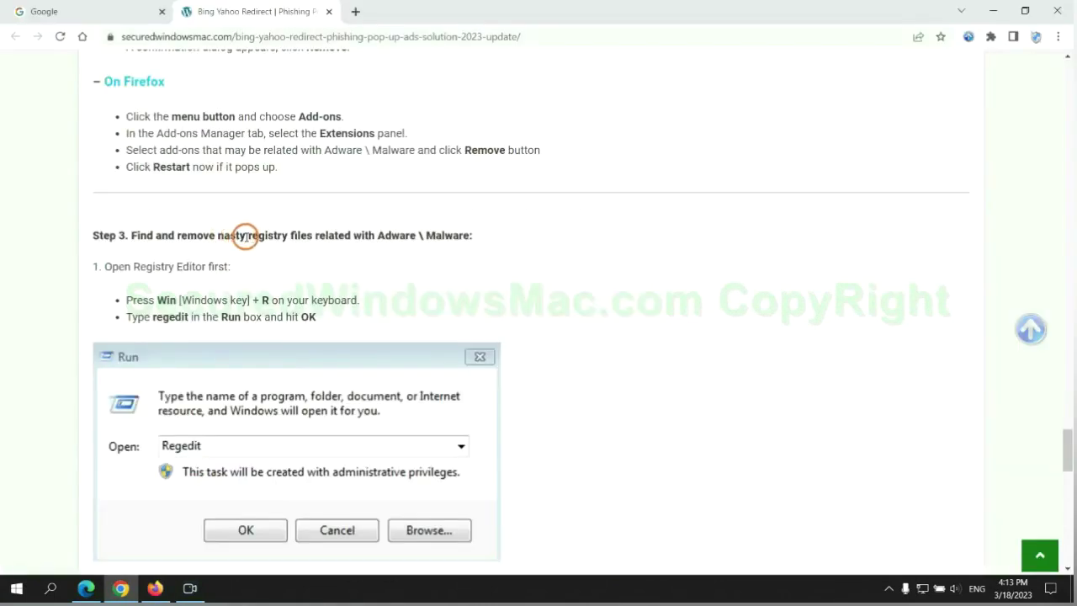
- Review the guide's Step 3 on registry files and launch the Registry Editor from the Run dialog with the command "regedit"
drag(248, 236, 311, 267)
click(312, 267)
scroll(312, 264, down, 2)
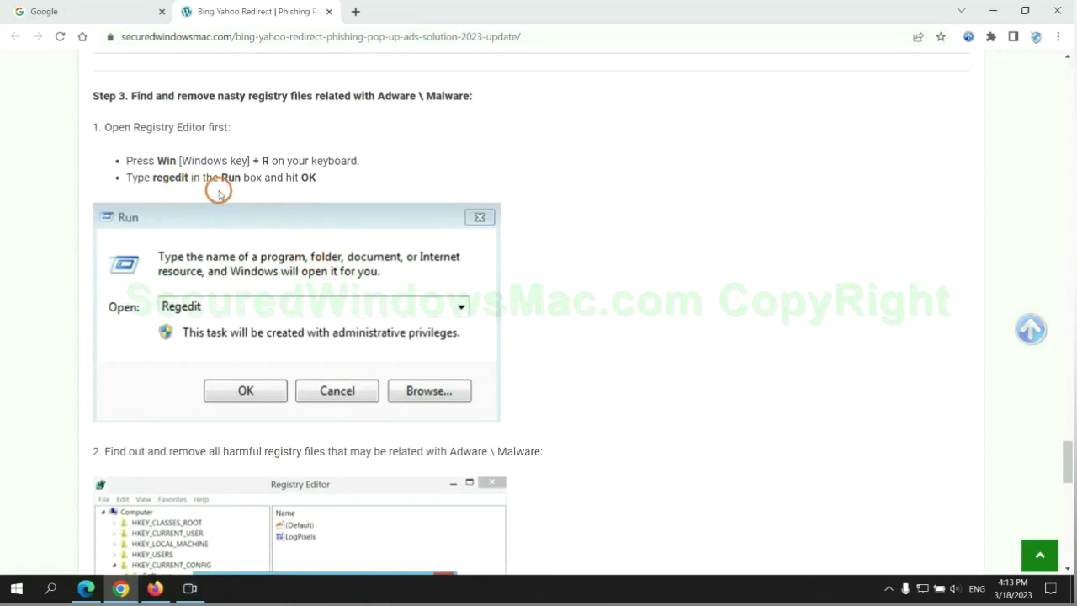
key(super+r)
text(re)
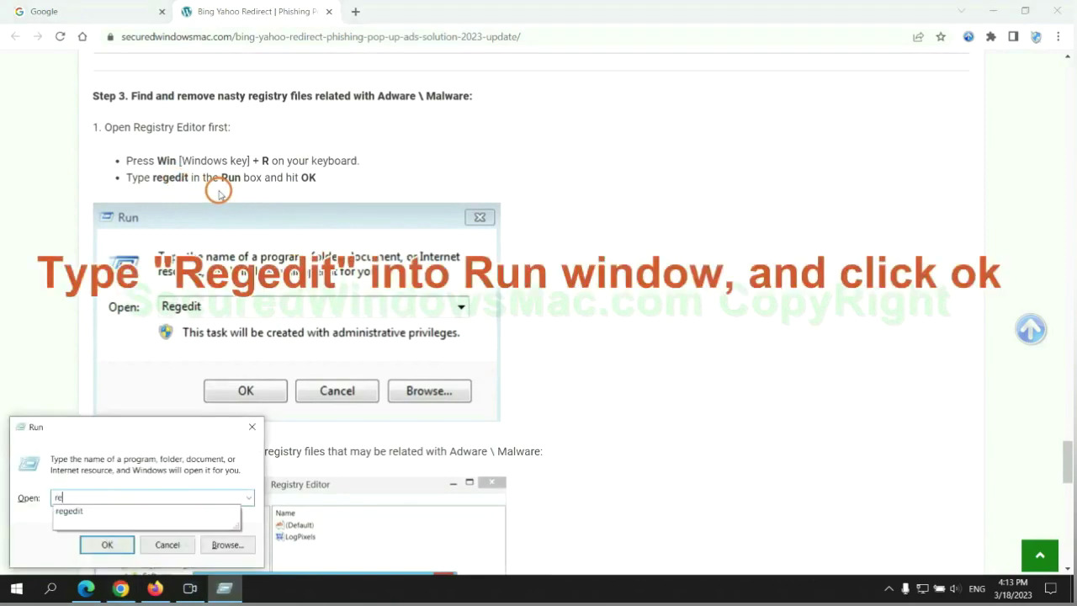
text(gedit)
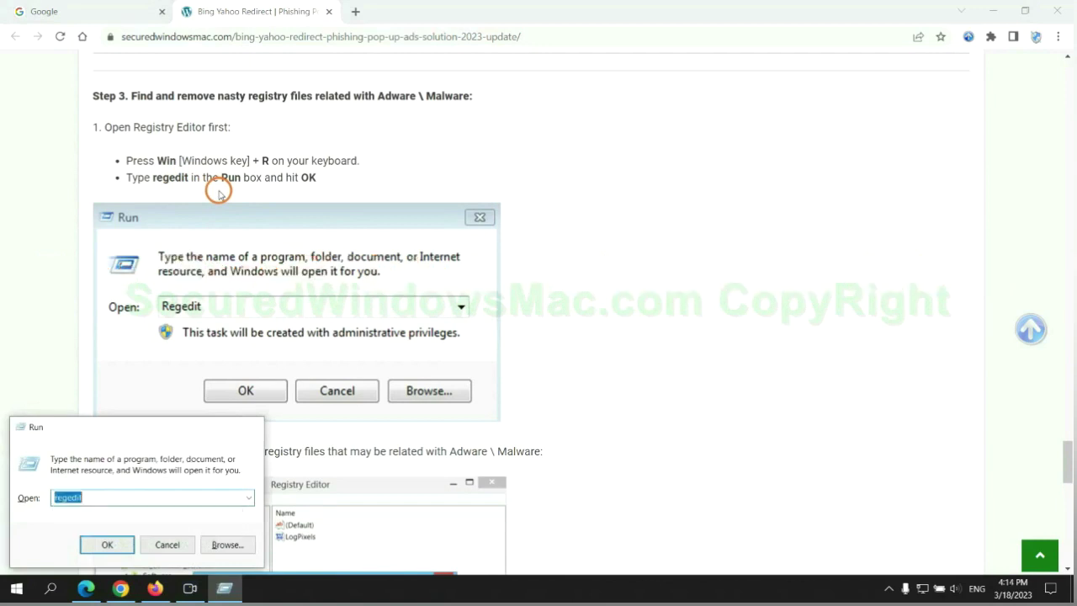
key(Return)
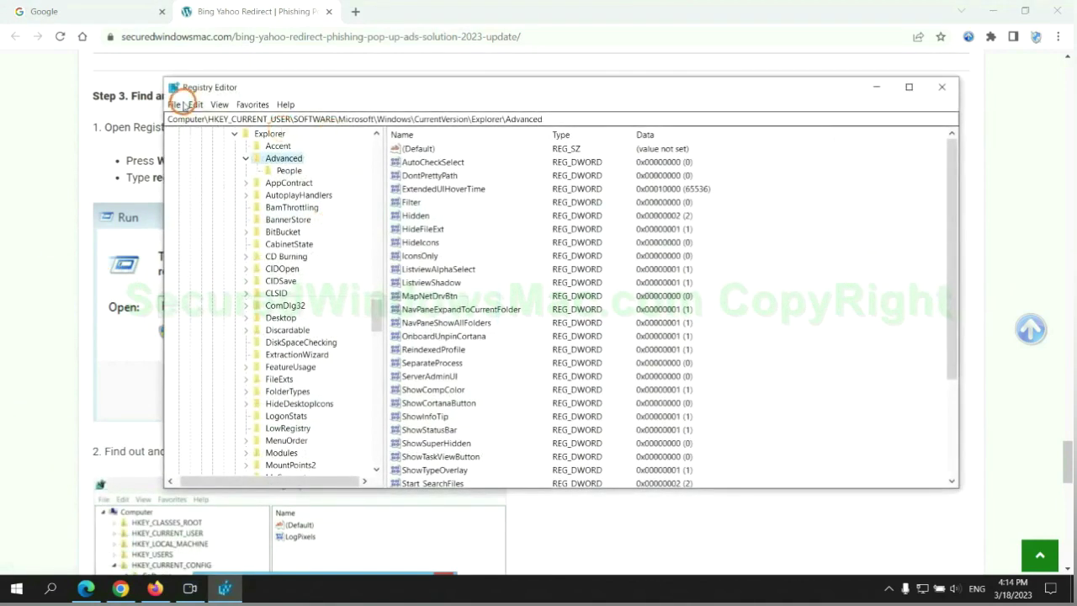
- Search the registry for "Apps" and bring up the available actions for the StoreAppsOnTaskbar value
click(196, 105)
click(236, 198)
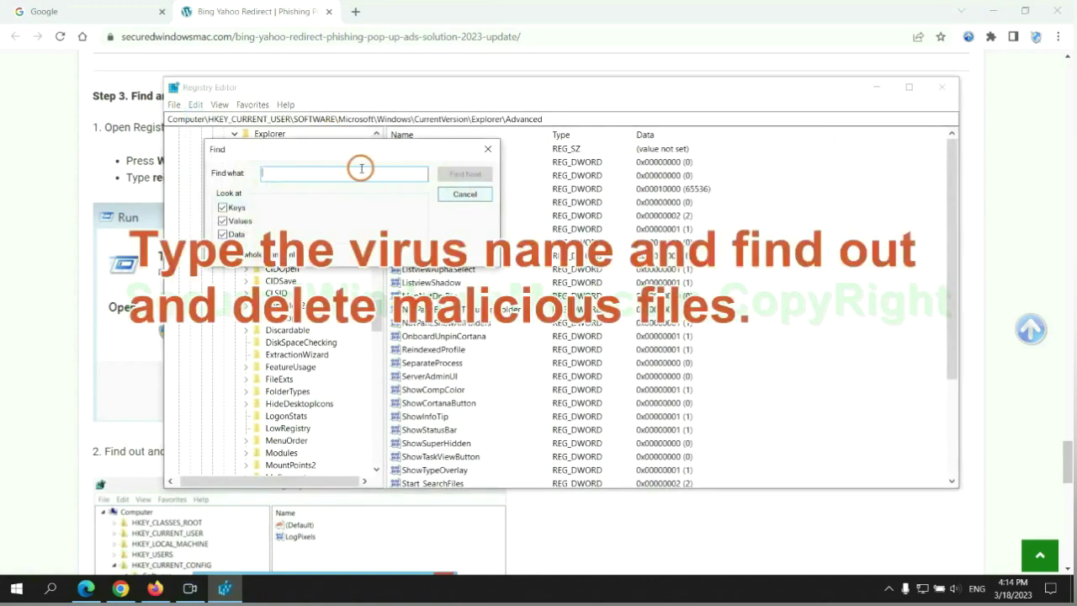
text(App)
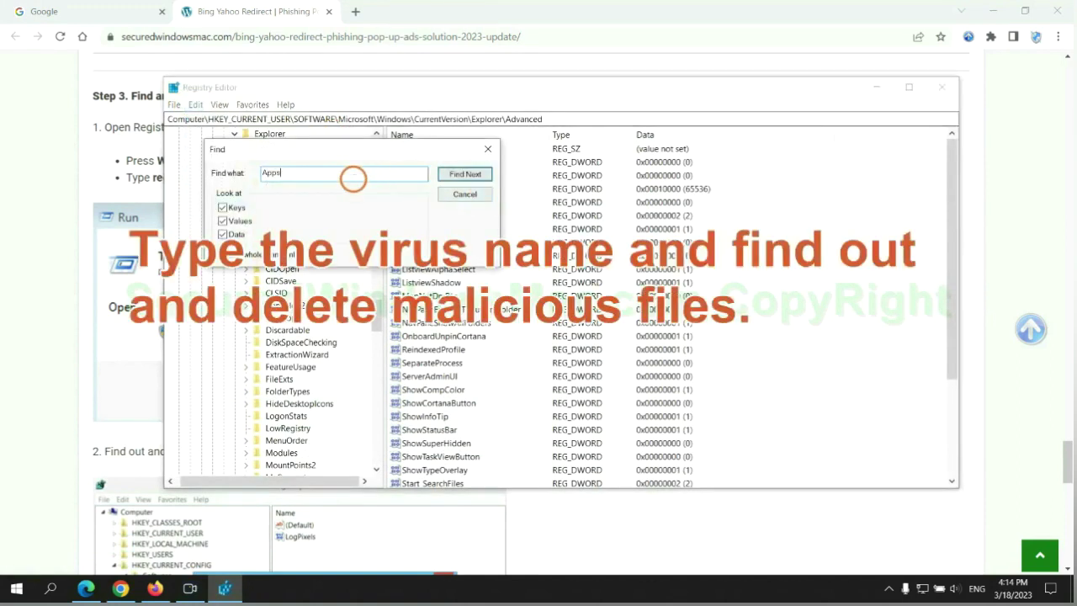
text(s)
key(Return)
scroll(606, 354, down, 2)
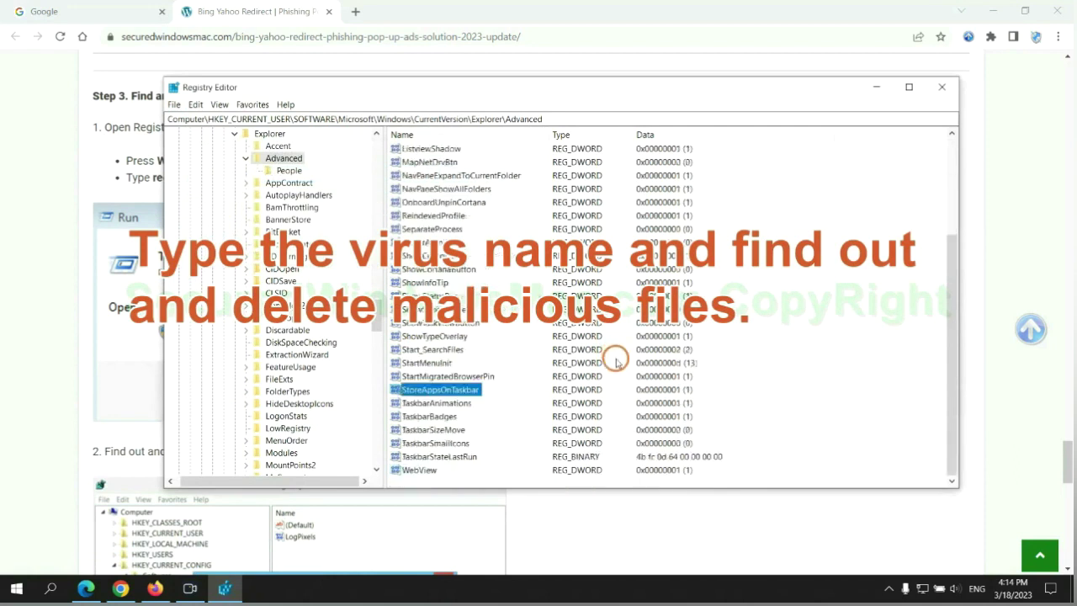
right_click(486, 394)
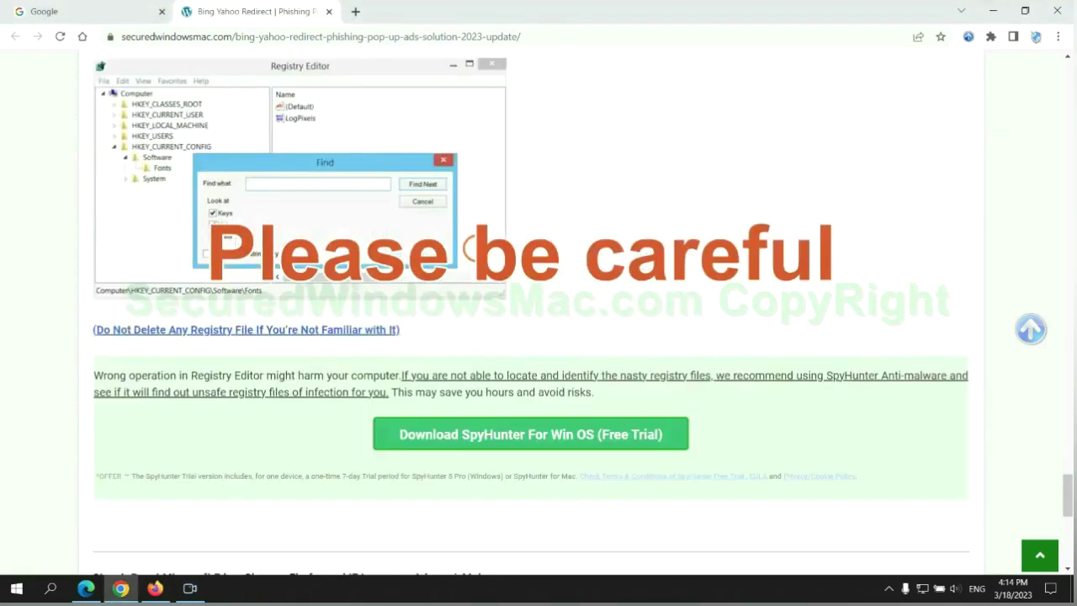
- Examine the guide's SpyHunter recommendation and its Step 4 on resetting Microsoft Edge, Chrome, Firefox and IE
scroll(477, 249, down, 1)
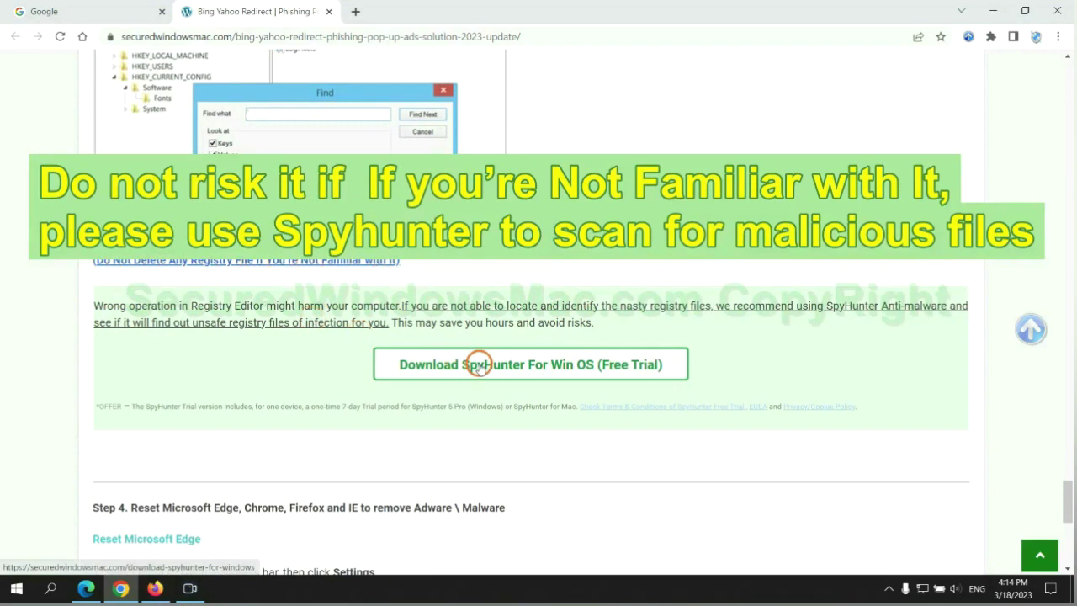
scroll(478, 363, down, 5)
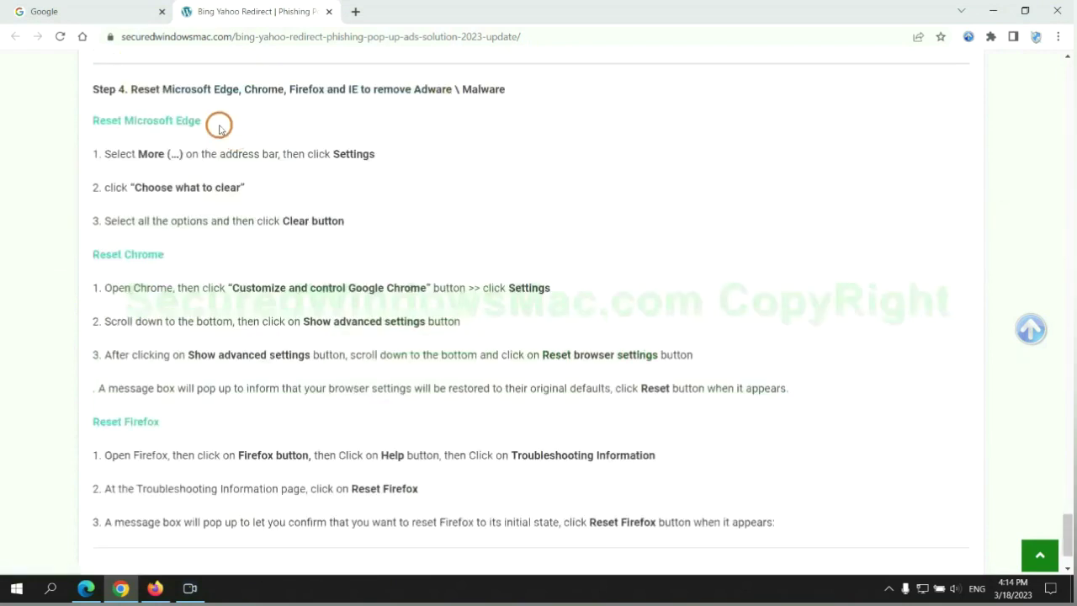
double_click(145, 89)
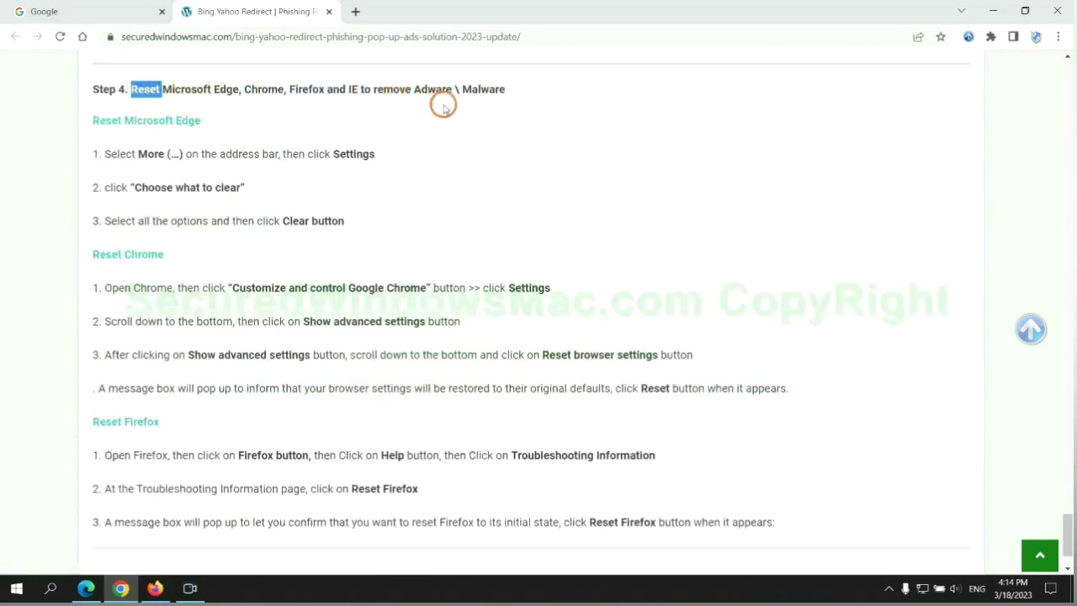
click(414, 122)
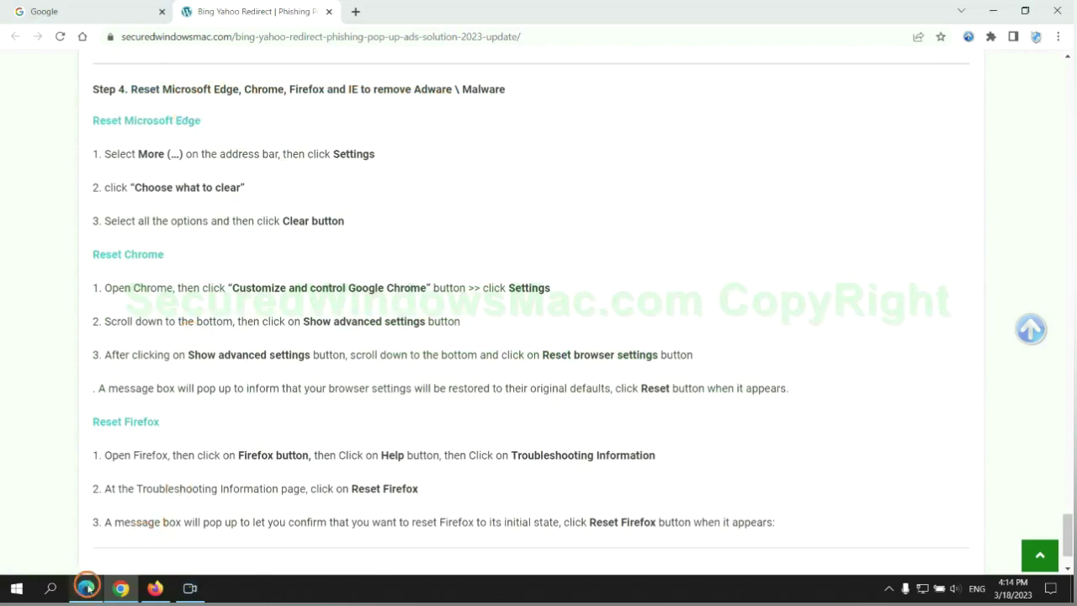
- Switch to Microsoft Edge and open the Clear browsing data dialog from the privacy, search, and services settings
click(87, 587)
click(1017, 38)
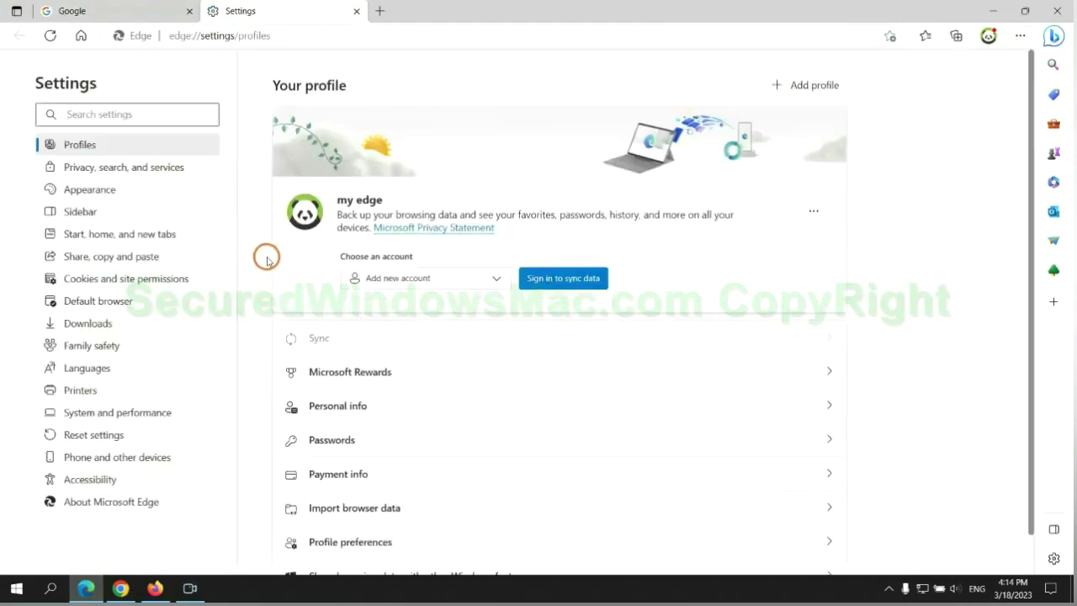
click(176, 172)
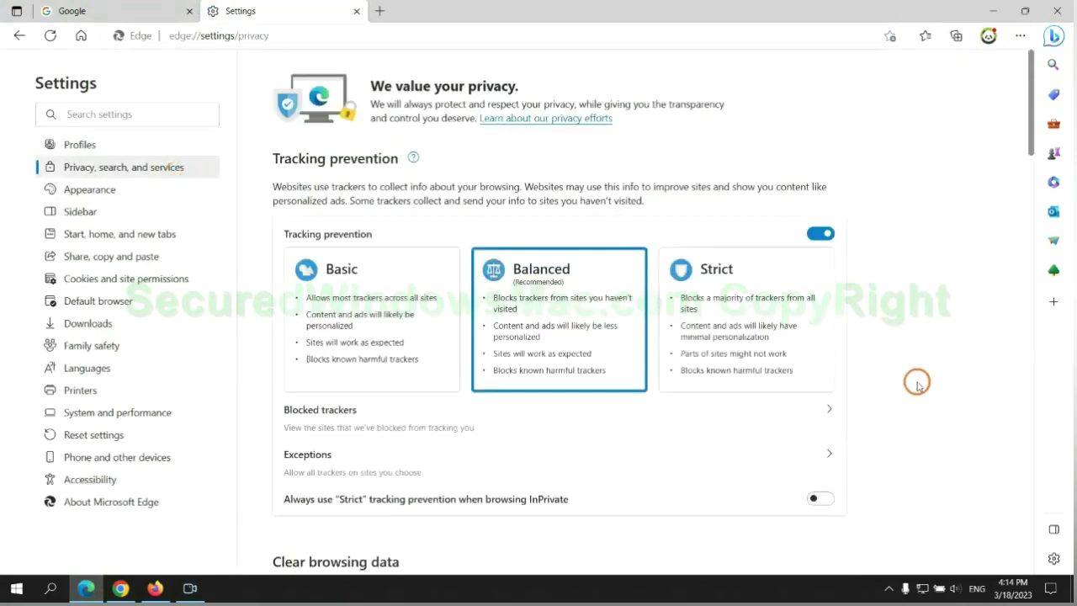
scroll(916, 383, down, 3)
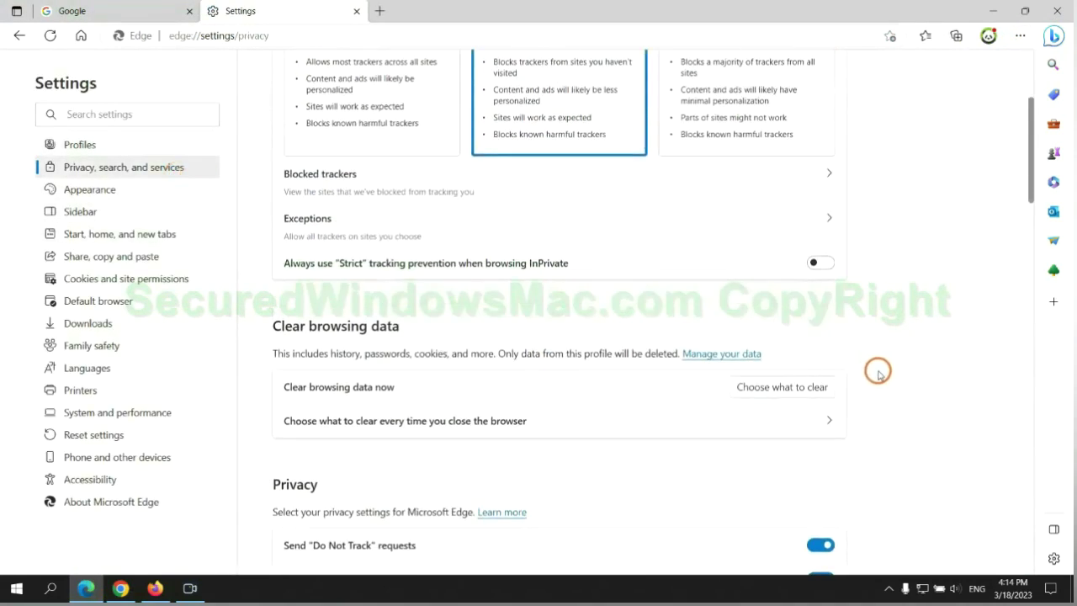
click(794, 389)
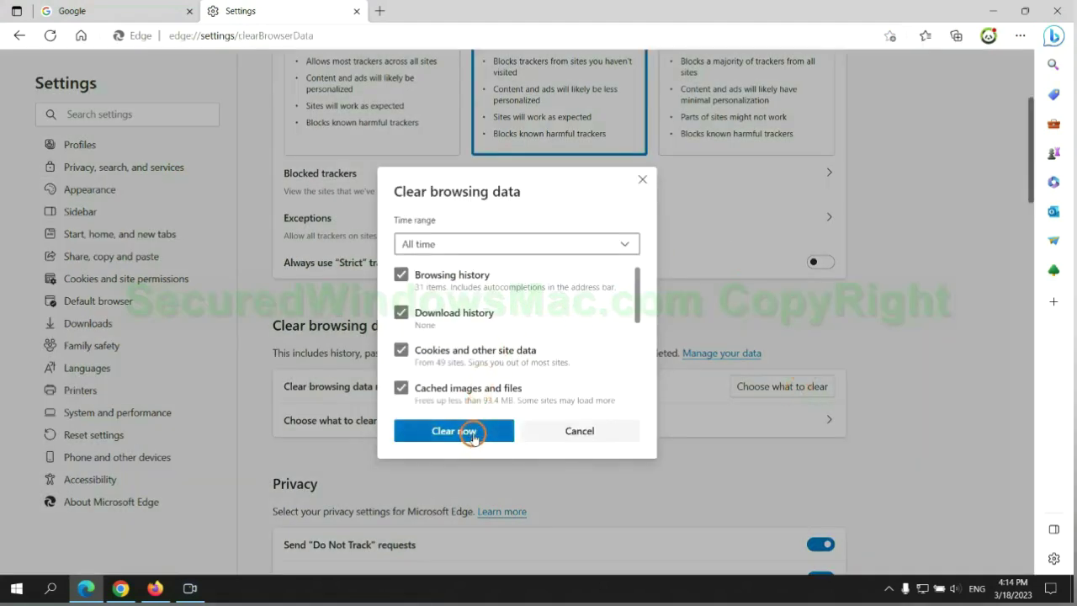
- Switch to Chrome, search the settings for "reset", and open the option to restore settings to their original defaults
click(121, 587)
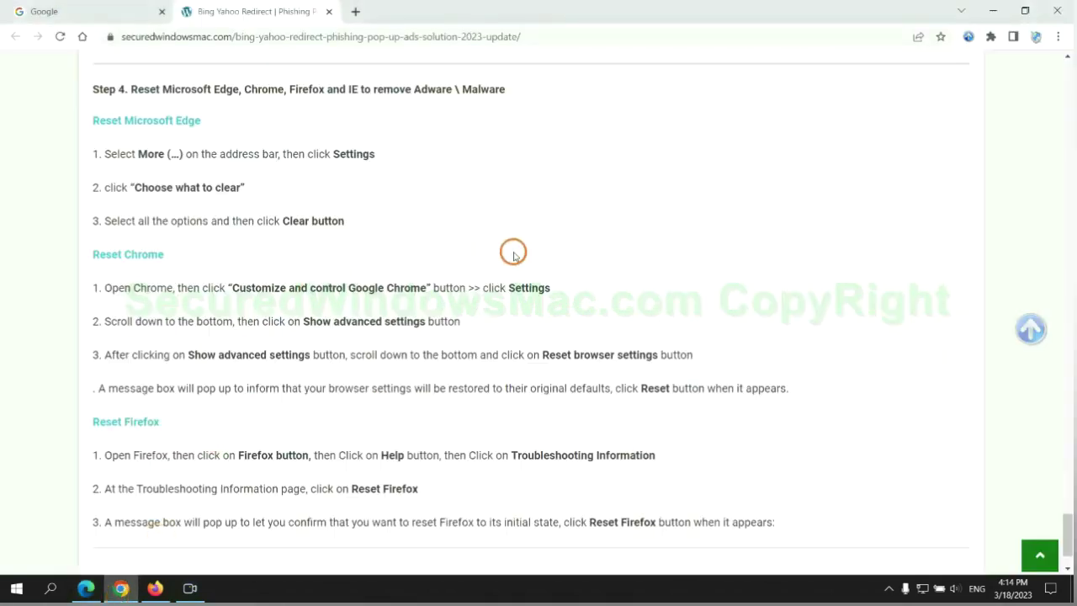
click(1056, 39)
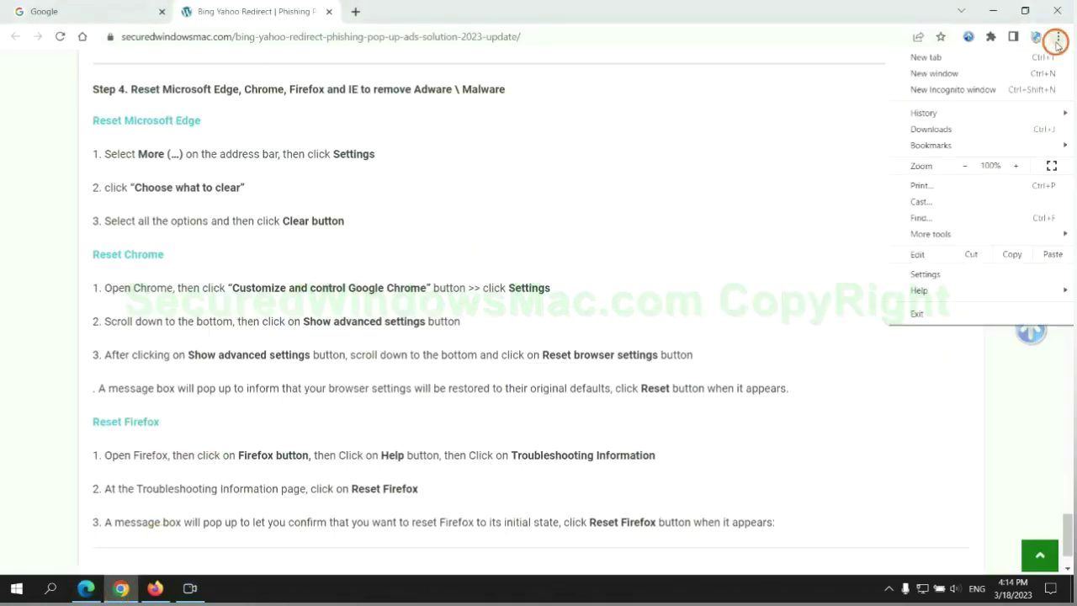
click(932, 272)
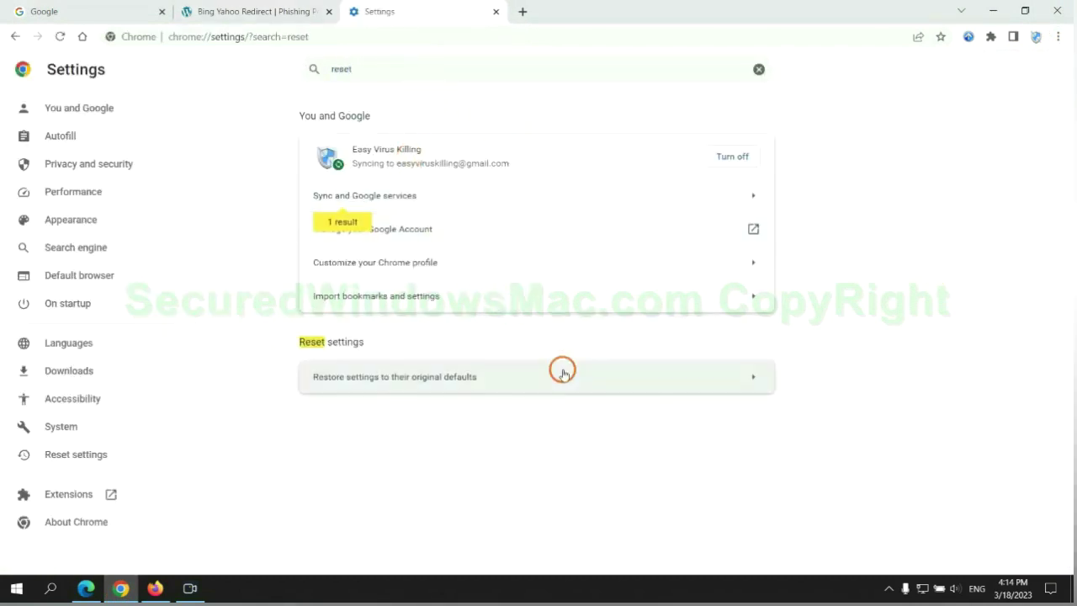
click(563, 373)
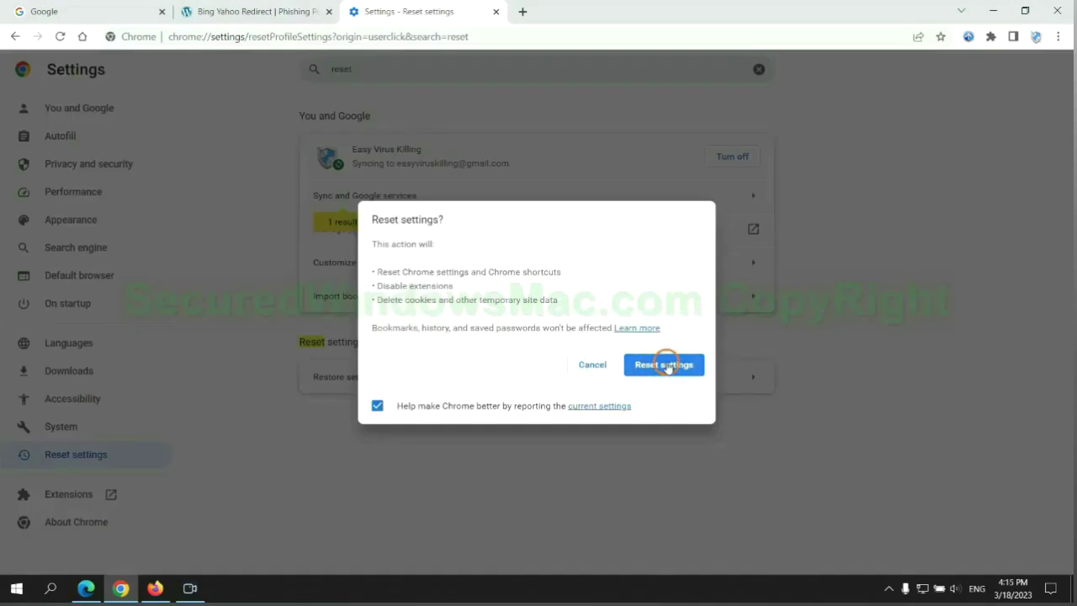
- Switch to Firefox and refresh it to its default settings from the Troubleshooting Information page
click(154, 588)
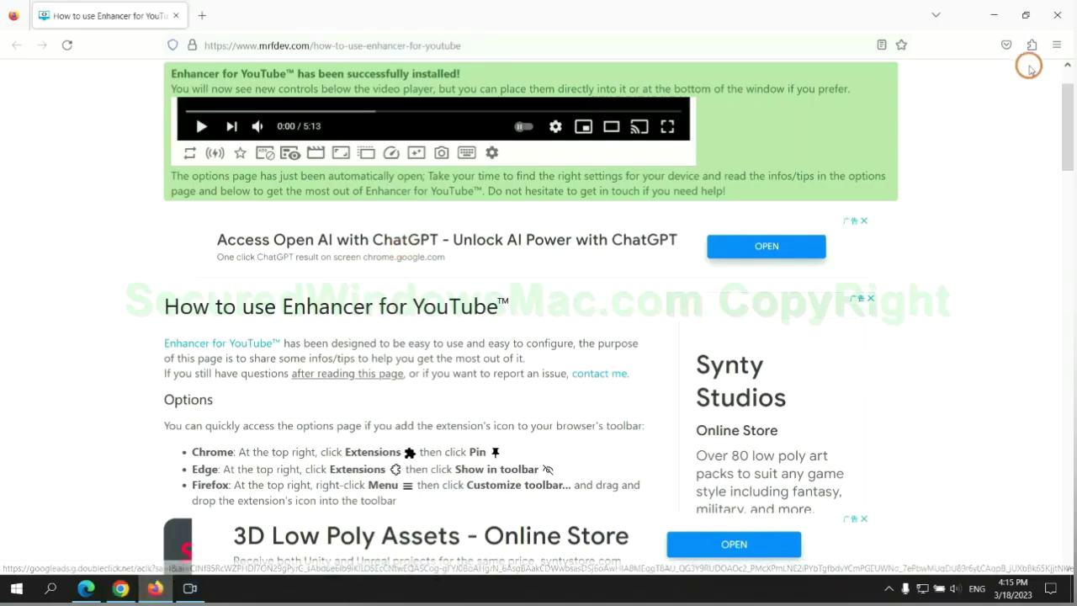
click(1056, 45)
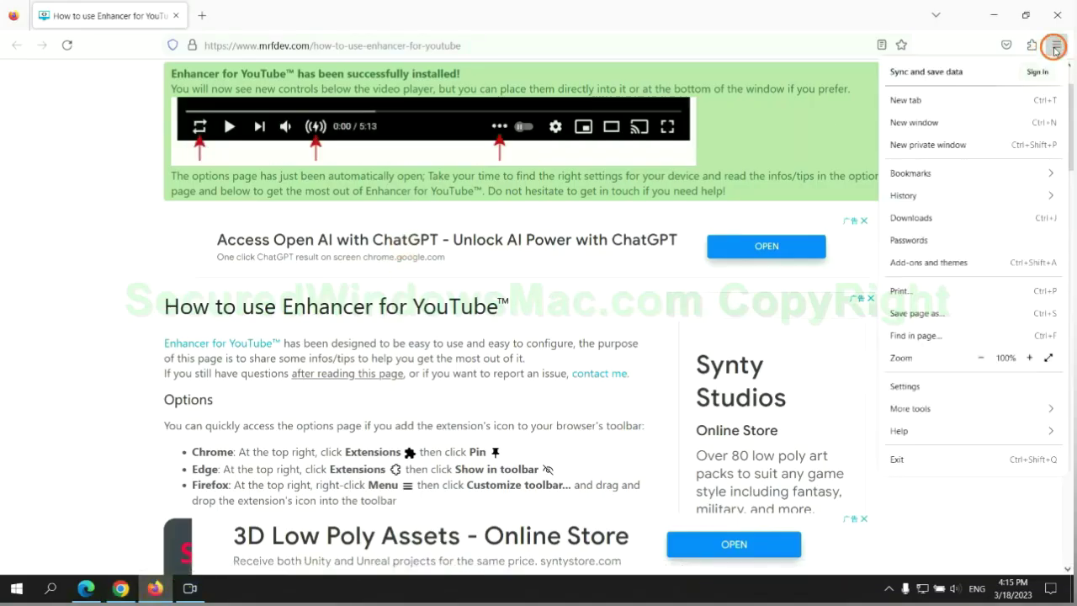
click(911, 428)
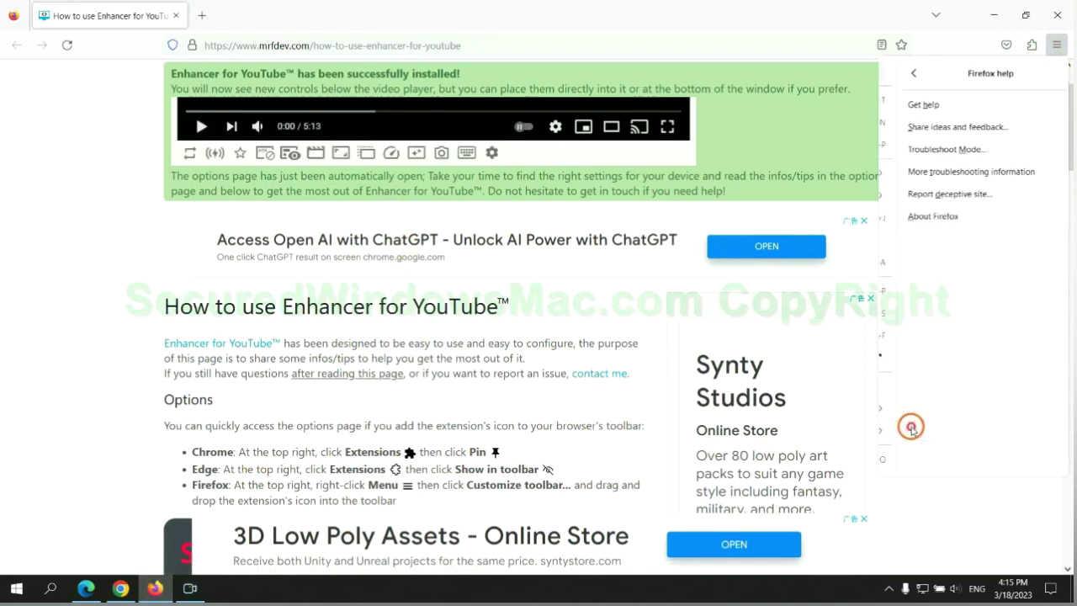
click(955, 170)
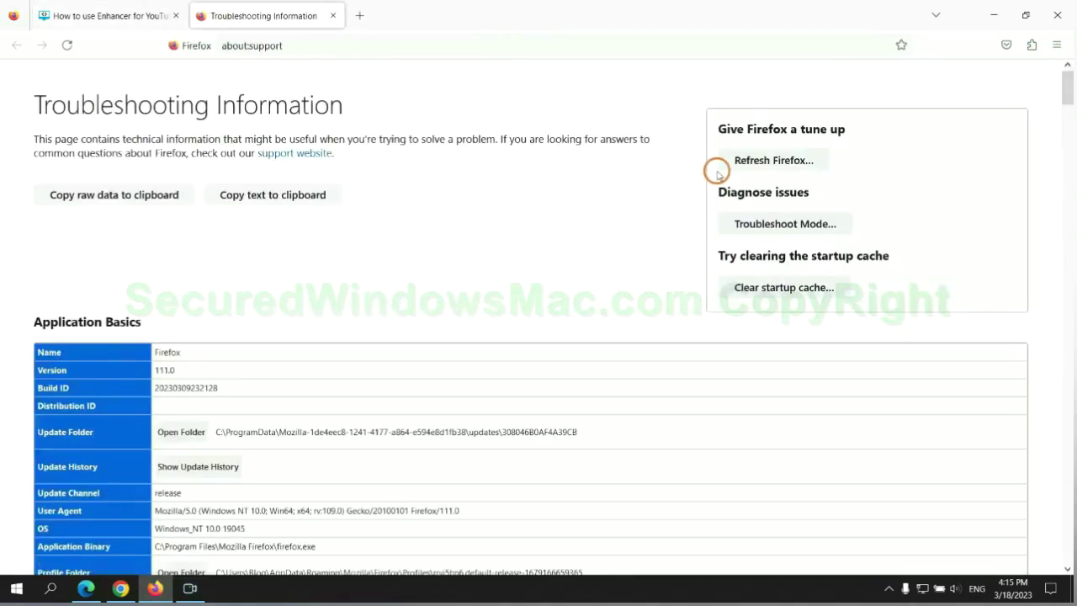
click(740, 165)
click(595, 166)
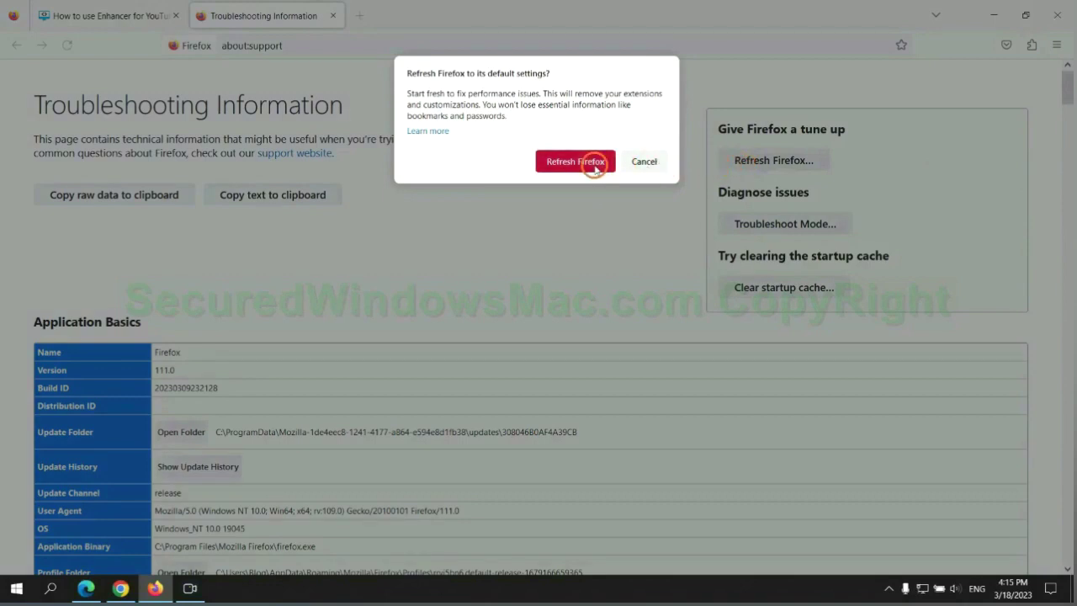